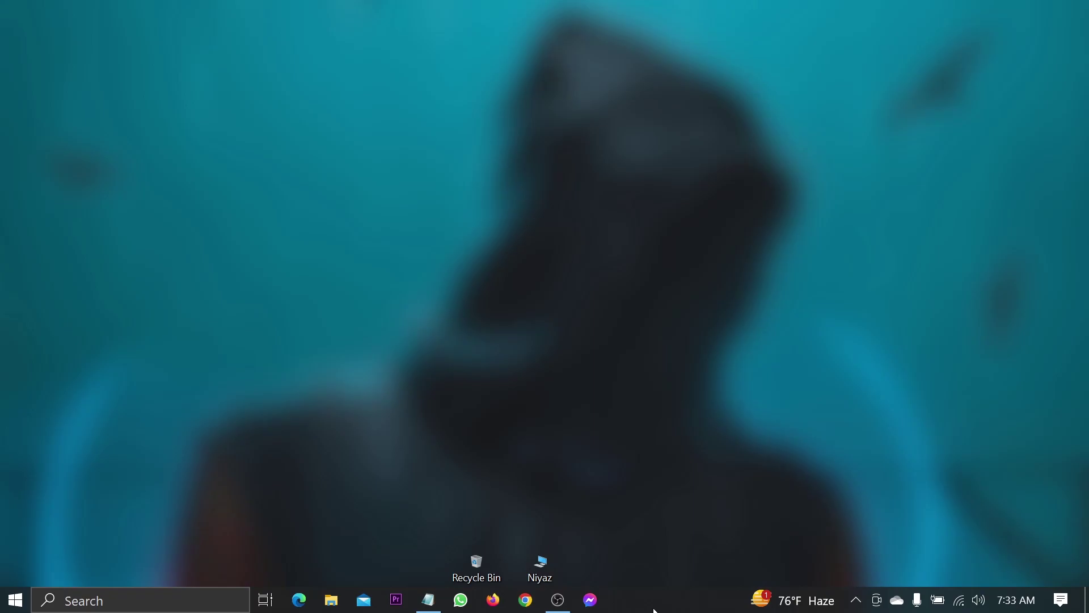
# Open Google Chrome and search Google for "winrar"
pyautogui.click(526, 600)
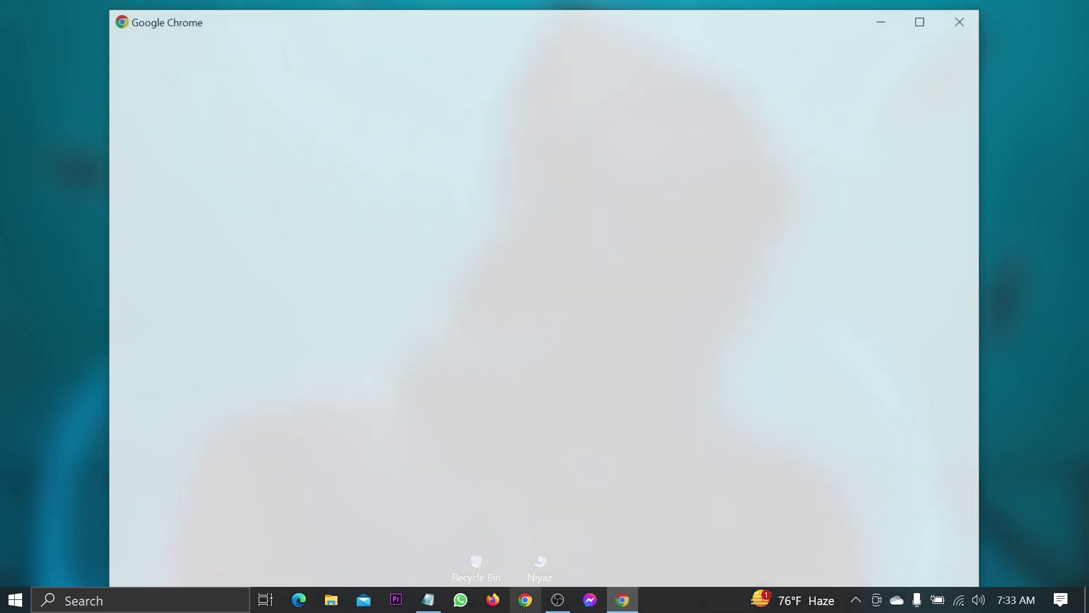
pyautogui.click(532, 371)
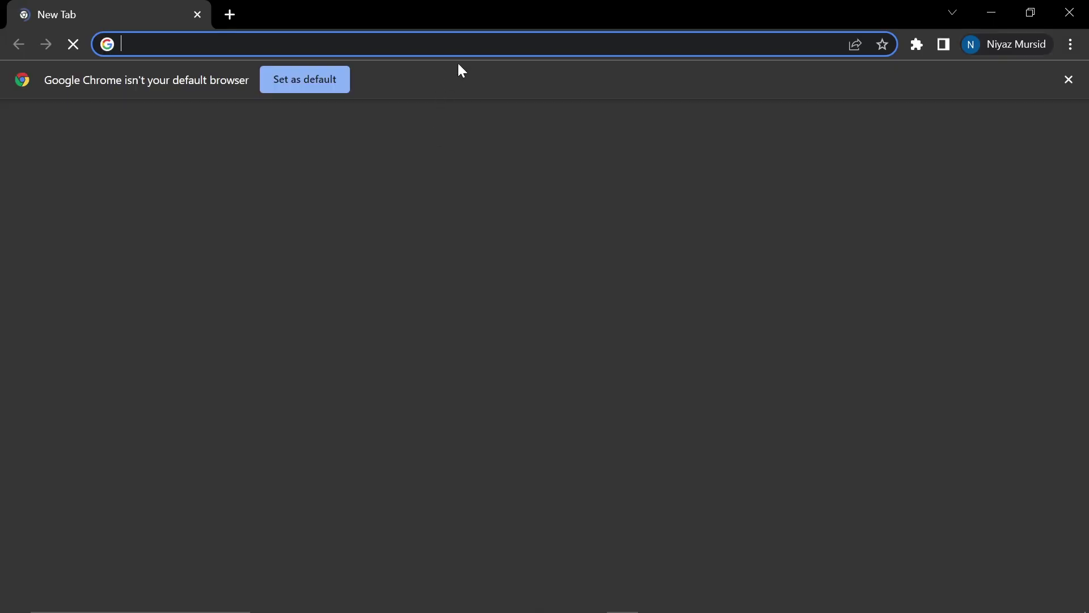
pyautogui.click(453, 45)
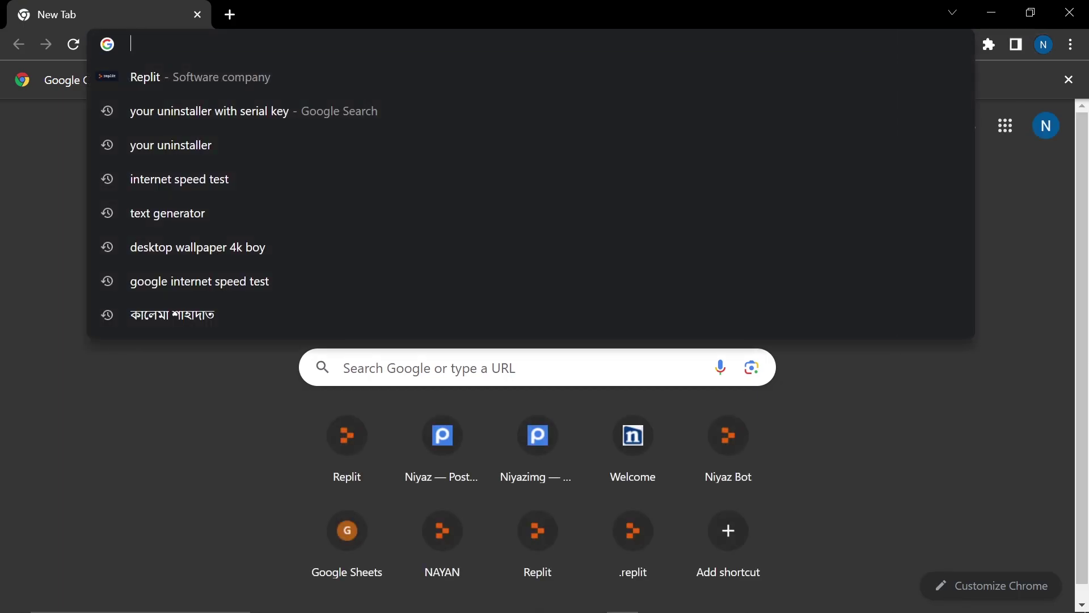
pyautogui.write('winrar')
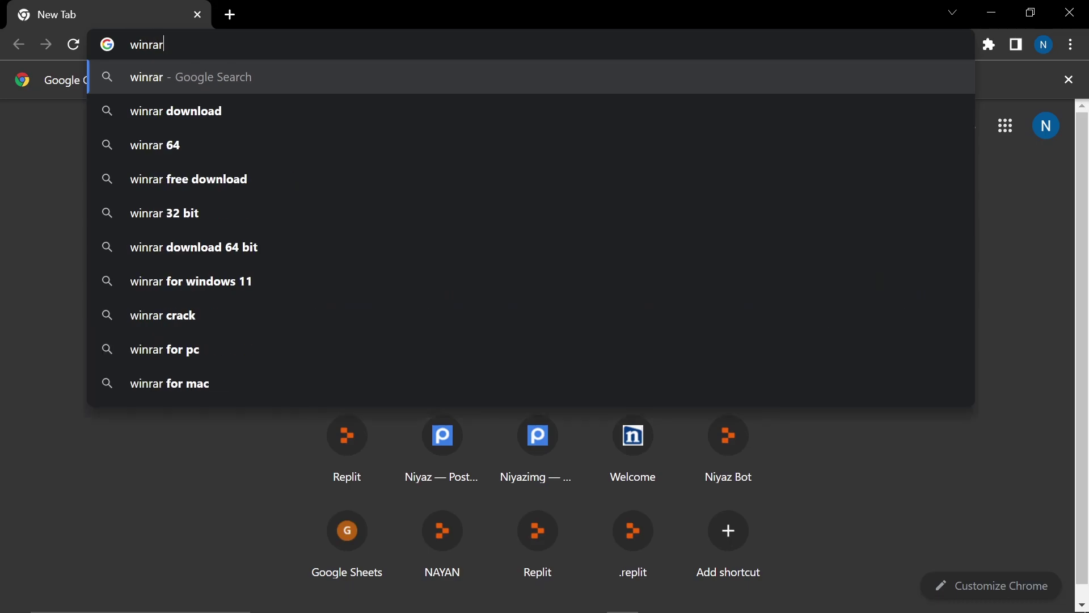
pyautogui.press('Return')
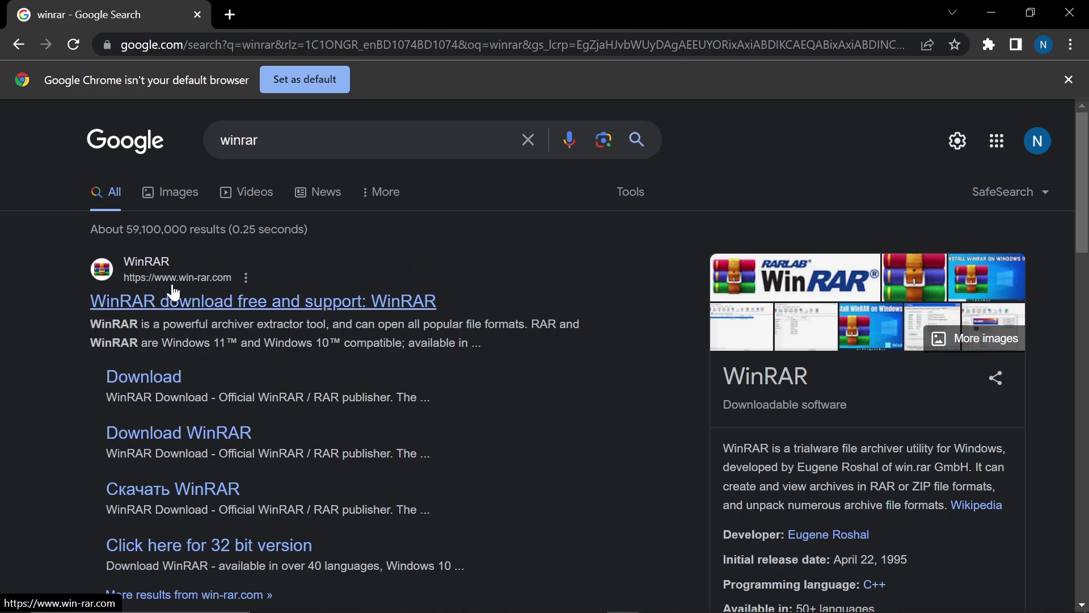
# Open the official win-rar.com site and download the WinRAR installer winrar-x64-624.exe to the Programs download folder
pyautogui.click(219, 302)
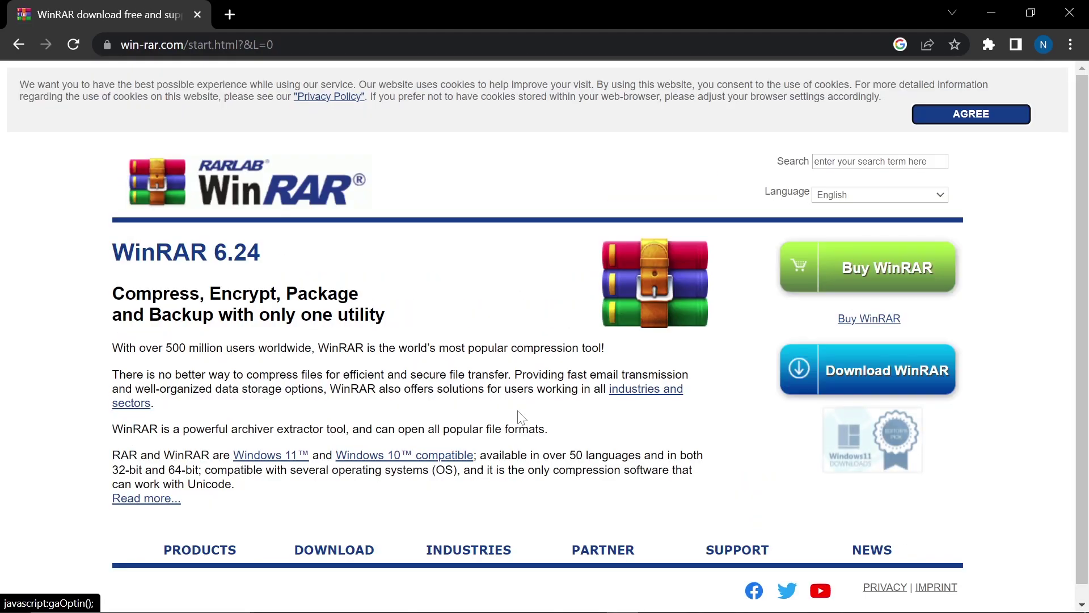
pyautogui.click(874, 374)
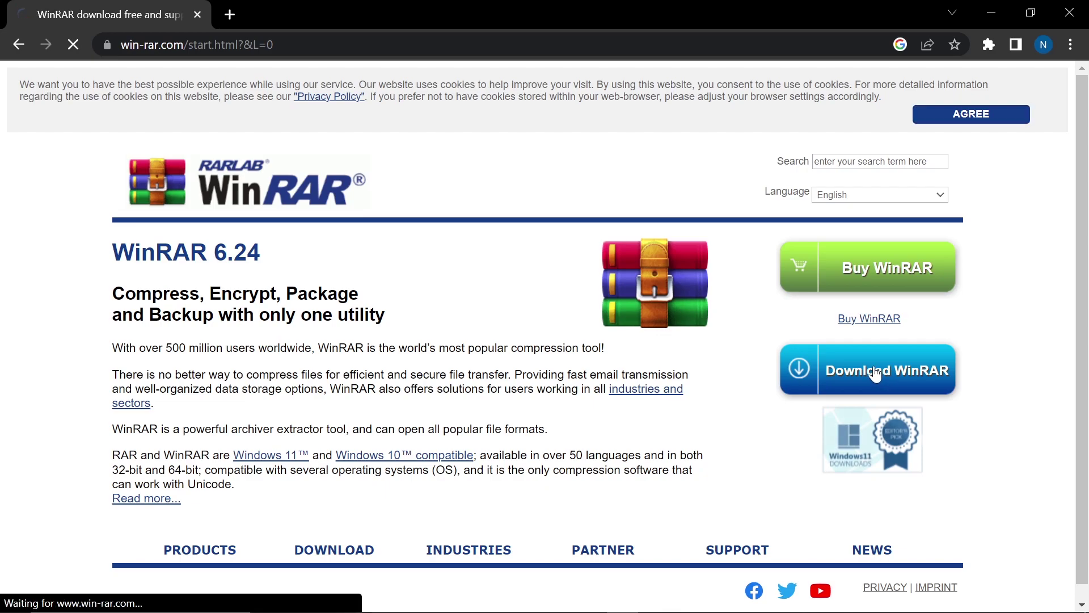
pyautogui.scroll(-3, 680, 360)
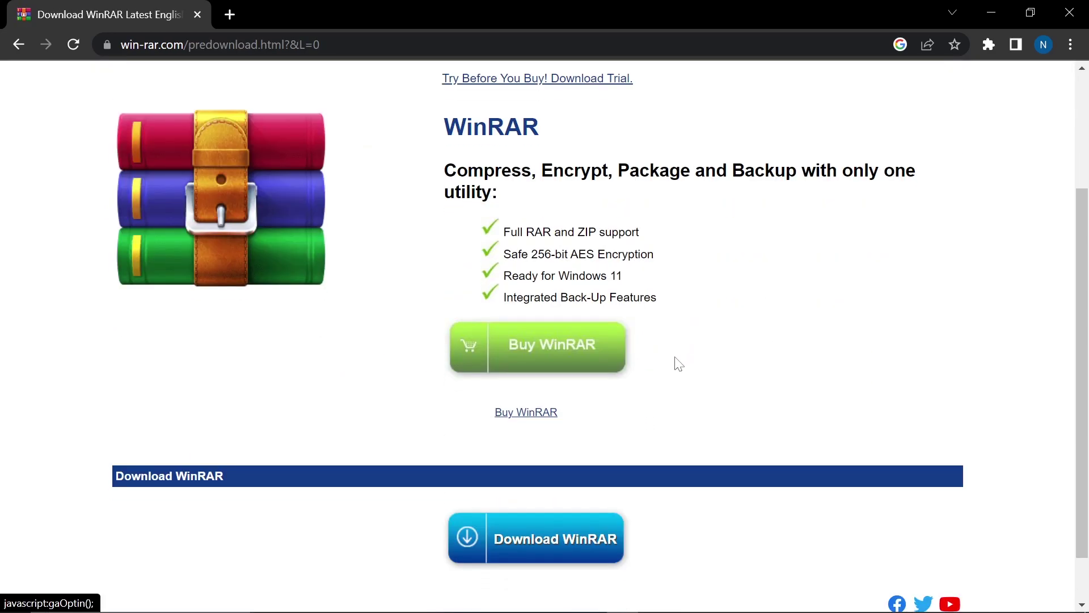
pyautogui.scroll(-1, 677, 362)
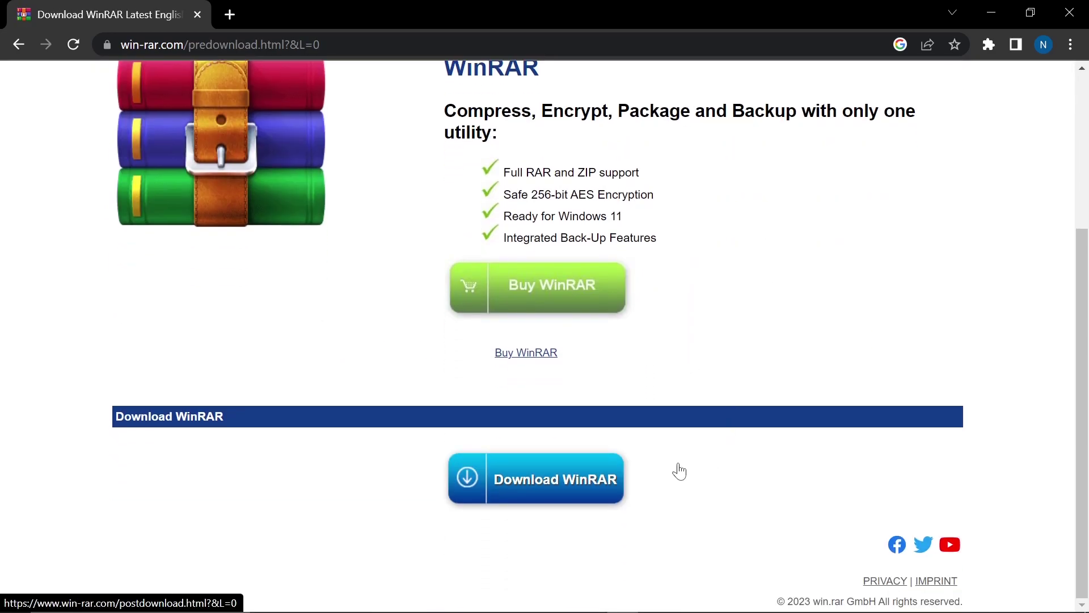
pyautogui.click(538, 487)
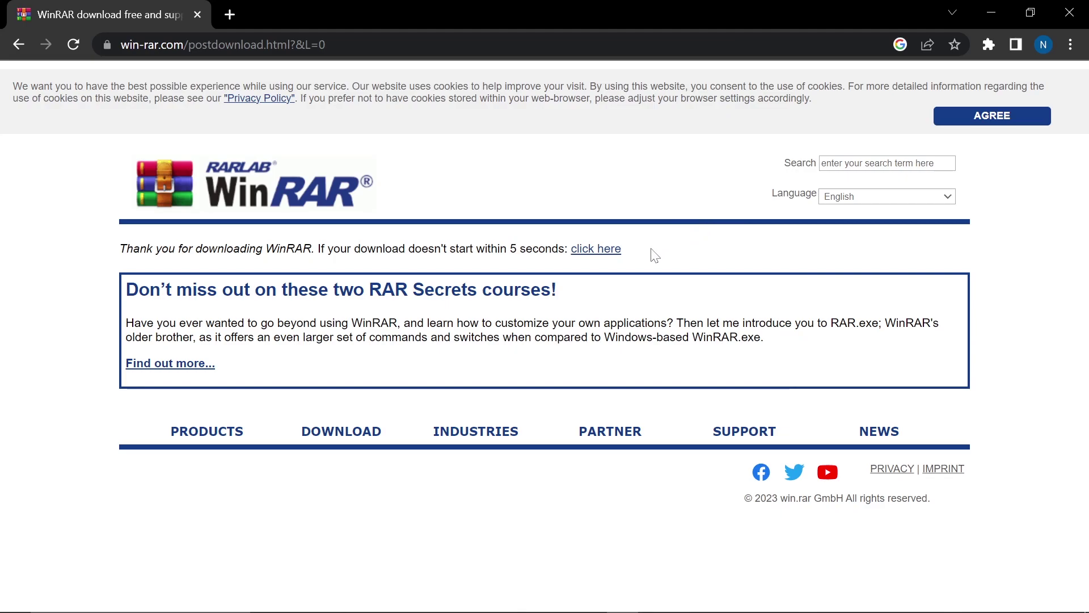
pyautogui.click(603, 251)
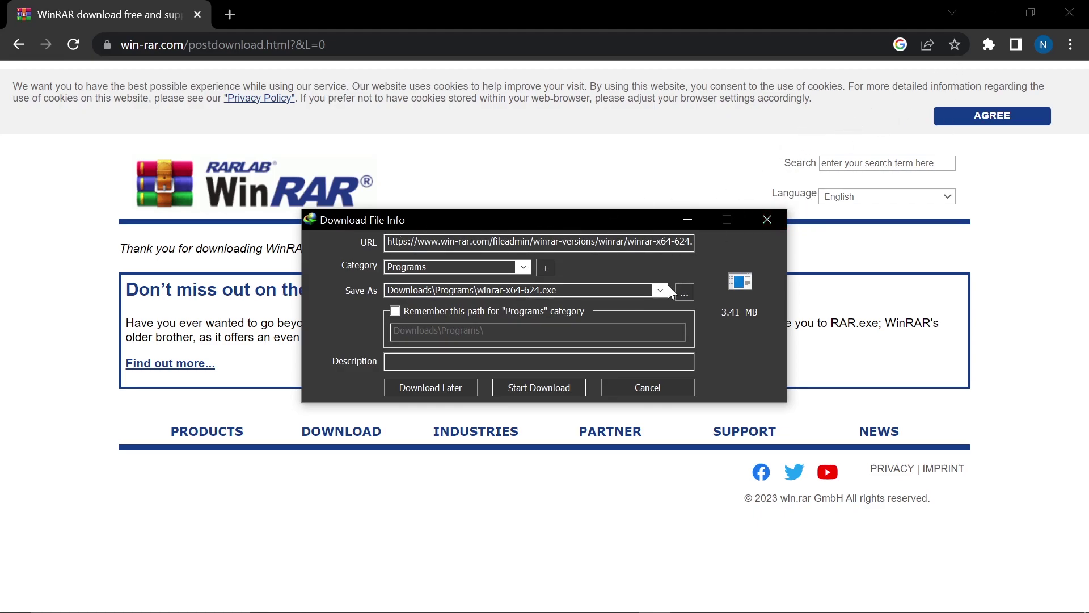
pyautogui.click(535, 388)
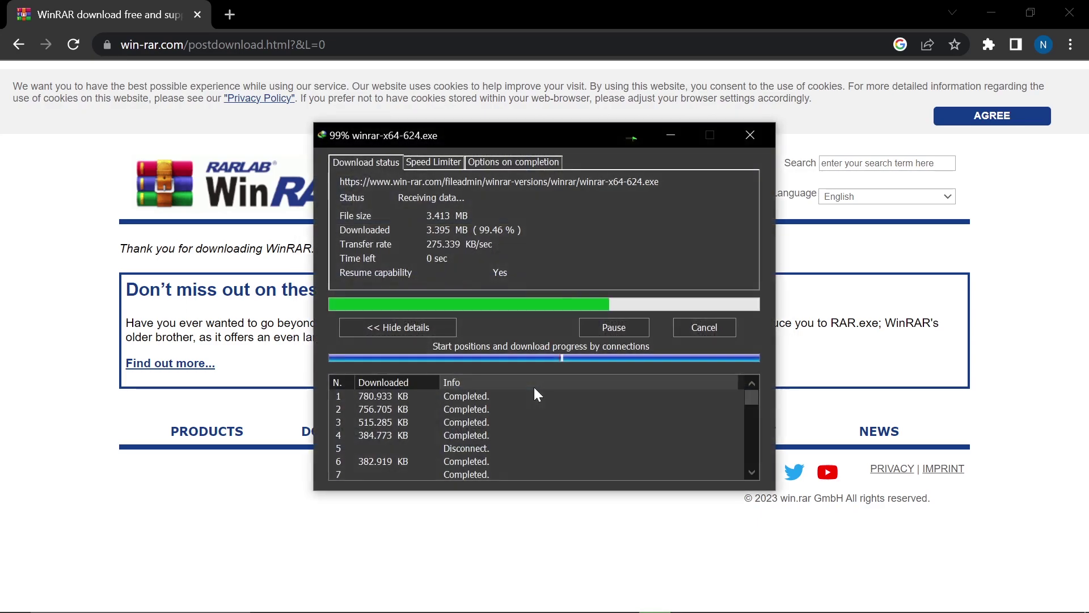
# Run winrar-x64-624.exe from its download folder and complete the WinRAR setup with the default file associations and integration options
pyautogui.click(564, 369)
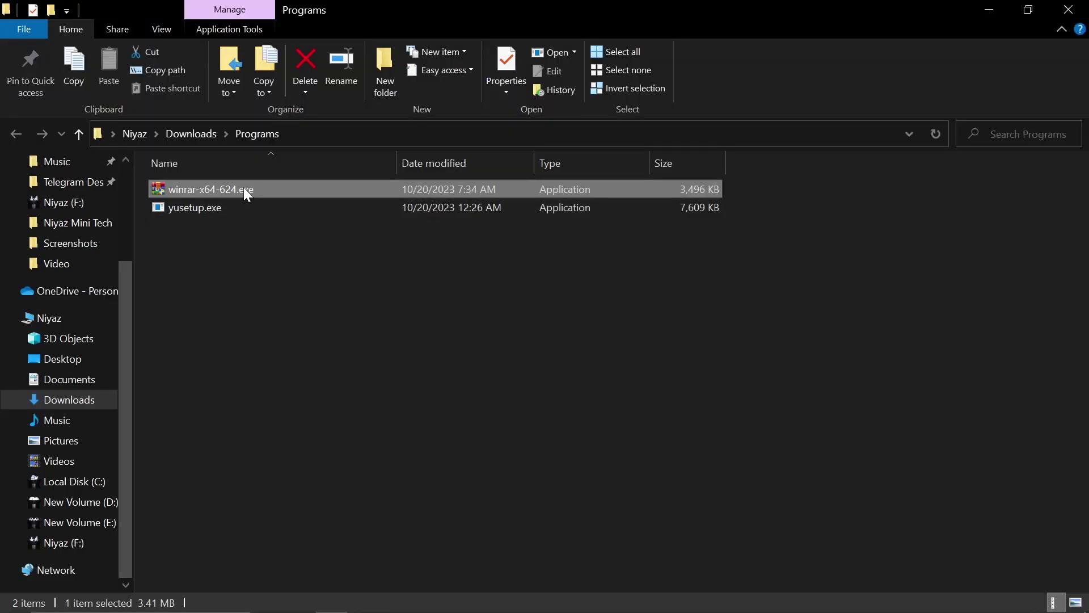
pyautogui.doubleClick(244, 189)
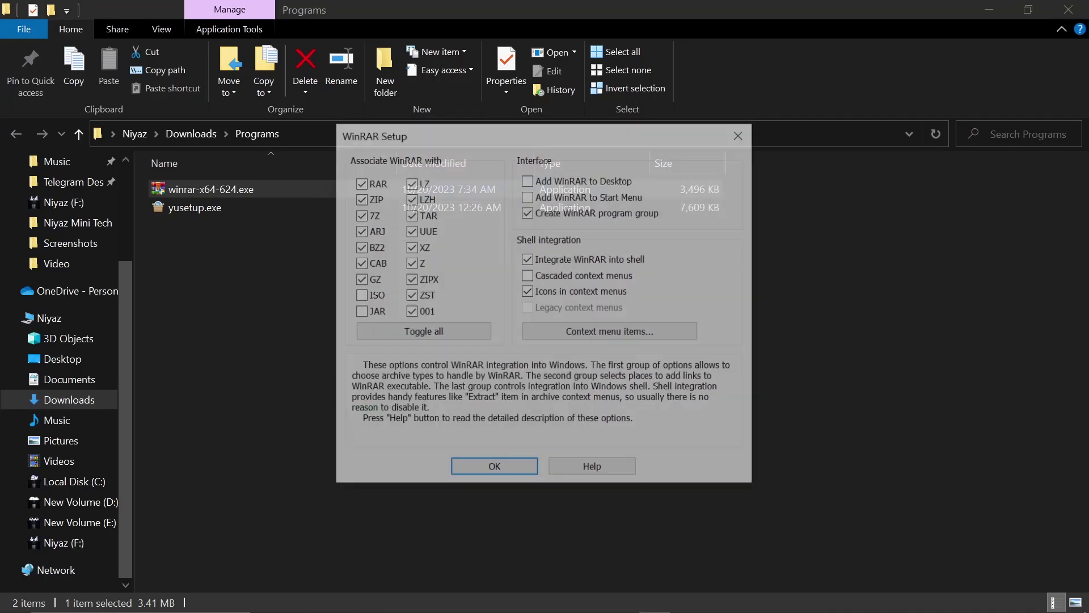
pyautogui.click(499, 471)
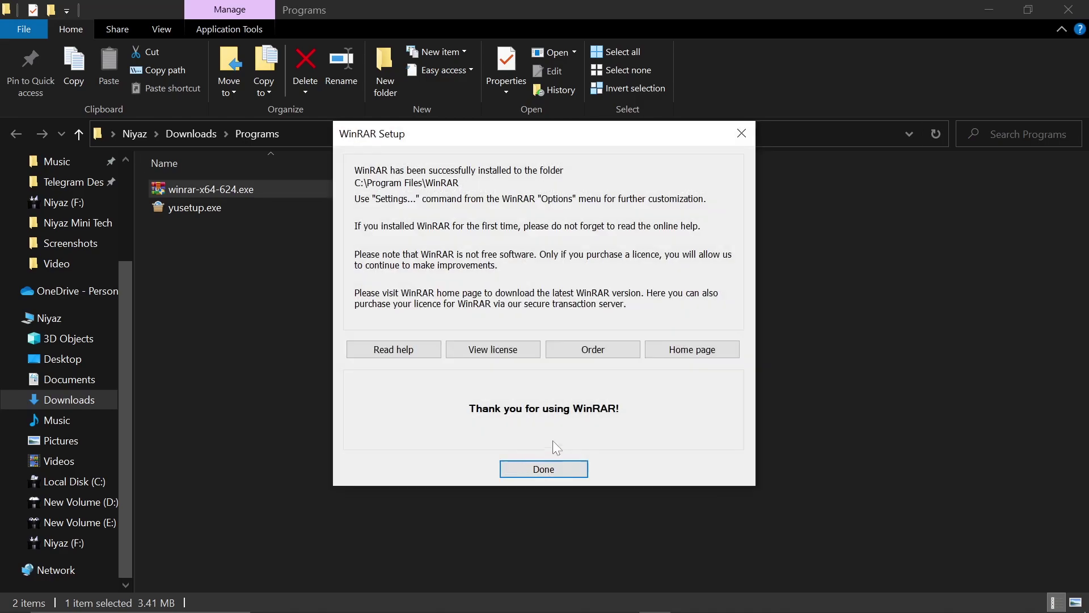
pyautogui.click(556, 467)
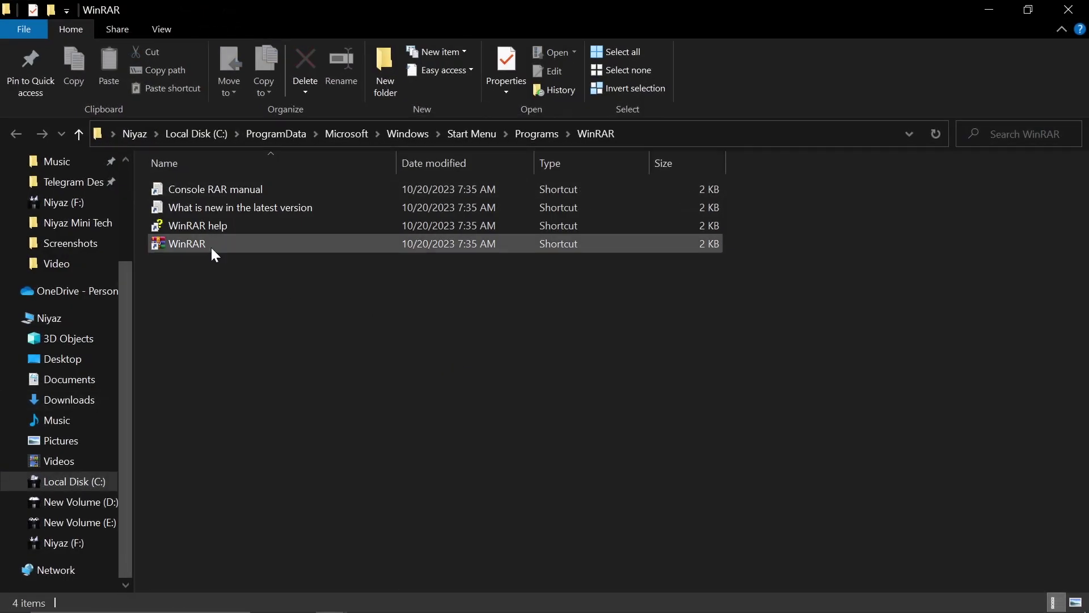
pyautogui.click(15, 600)
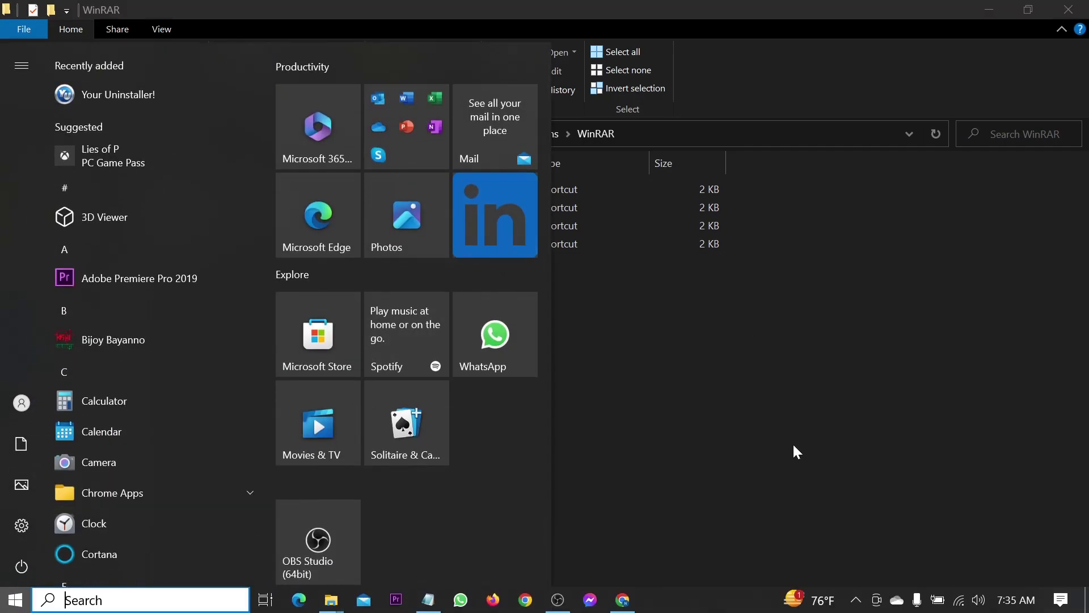
pyautogui.scroll(-10, 100, 409)
pyautogui.scroll(-10, 102, 413)
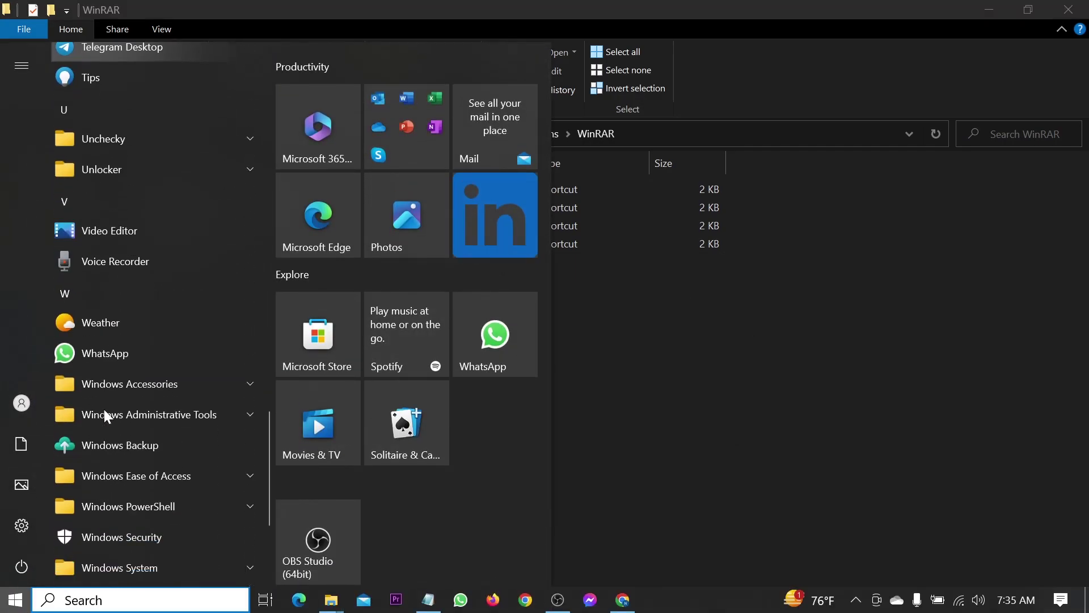
pyautogui.click(160, 382)
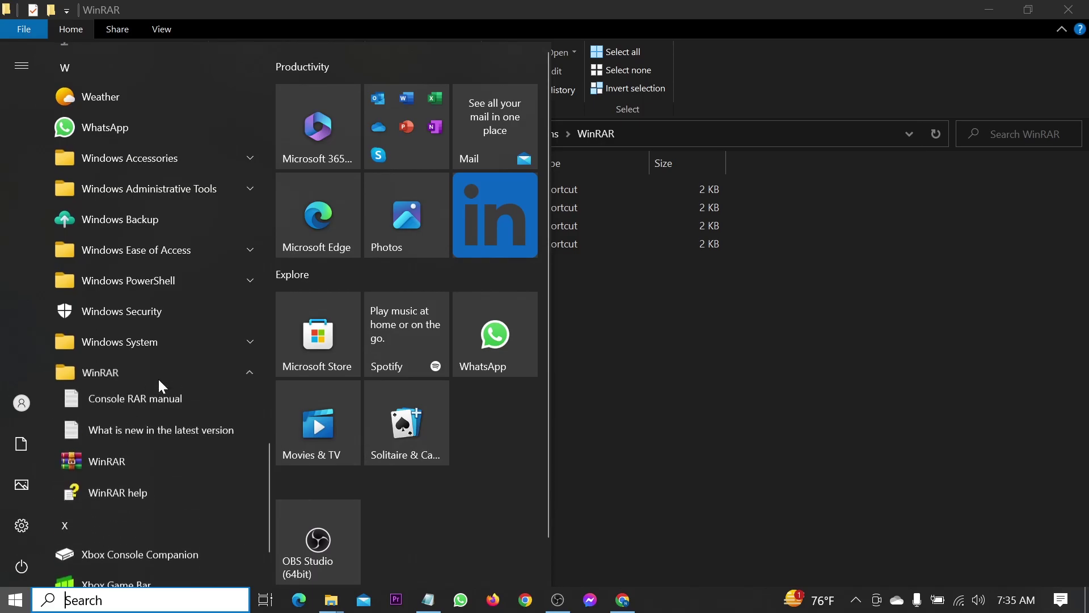
pyautogui.click(630, 454)
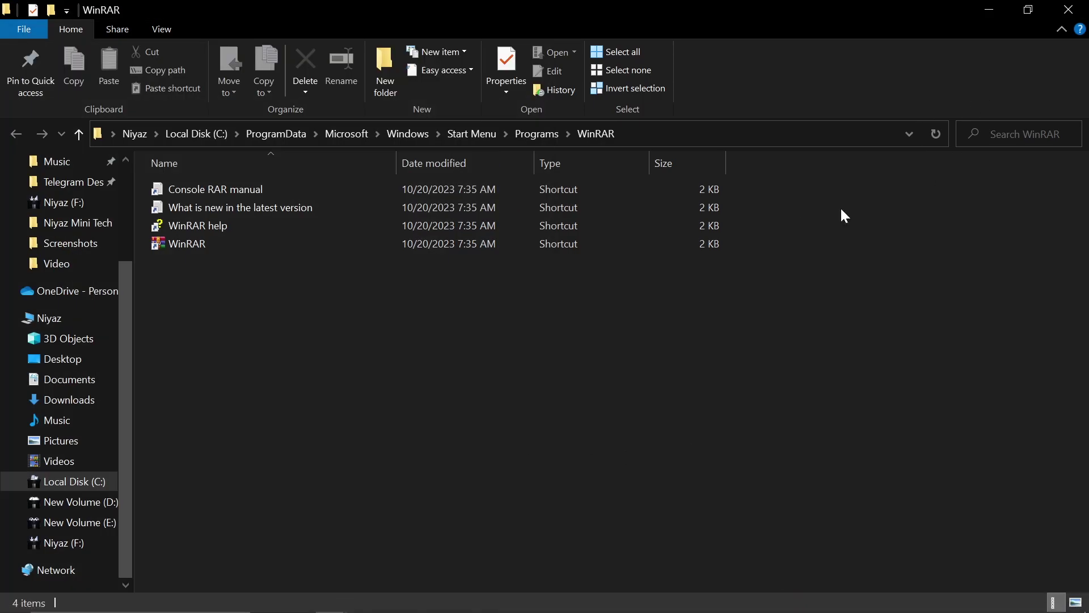
# Launch WinRAR from the installed programs list and dismiss its first use notification
pyautogui.moveTo(507, 610)
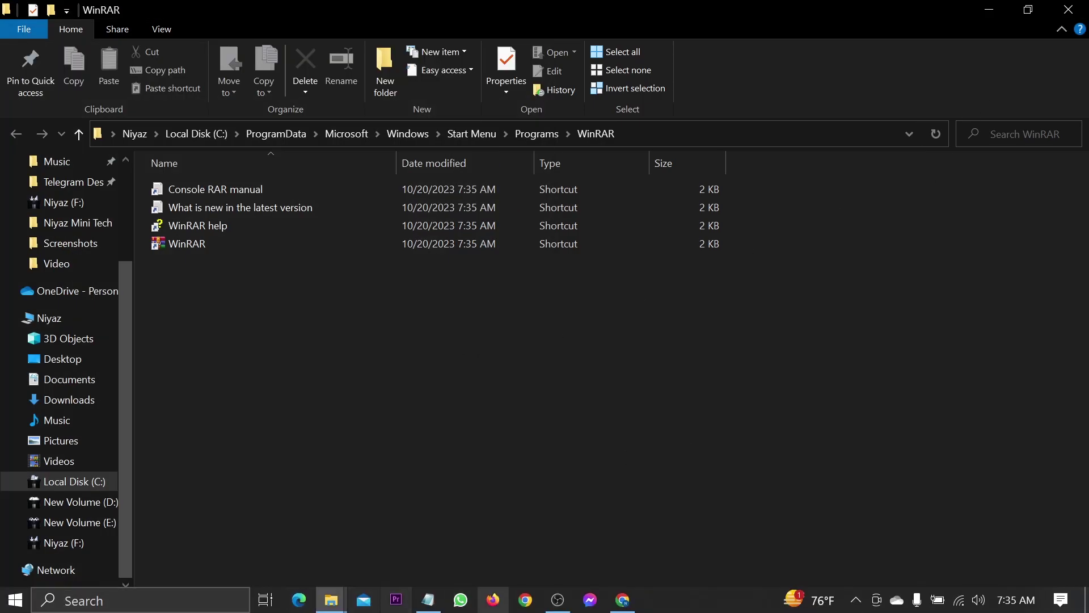
pyautogui.click(15, 599)
pyautogui.scroll(-5, 107, 487)
pyautogui.scroll(-8, 162, 494)
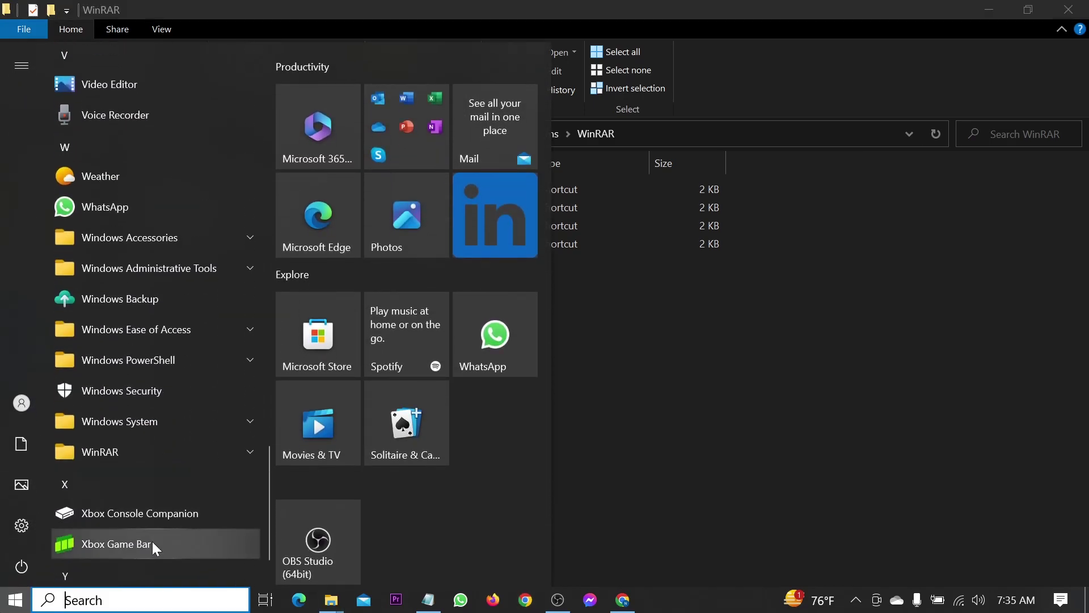
pyautogui.click(161, 371)
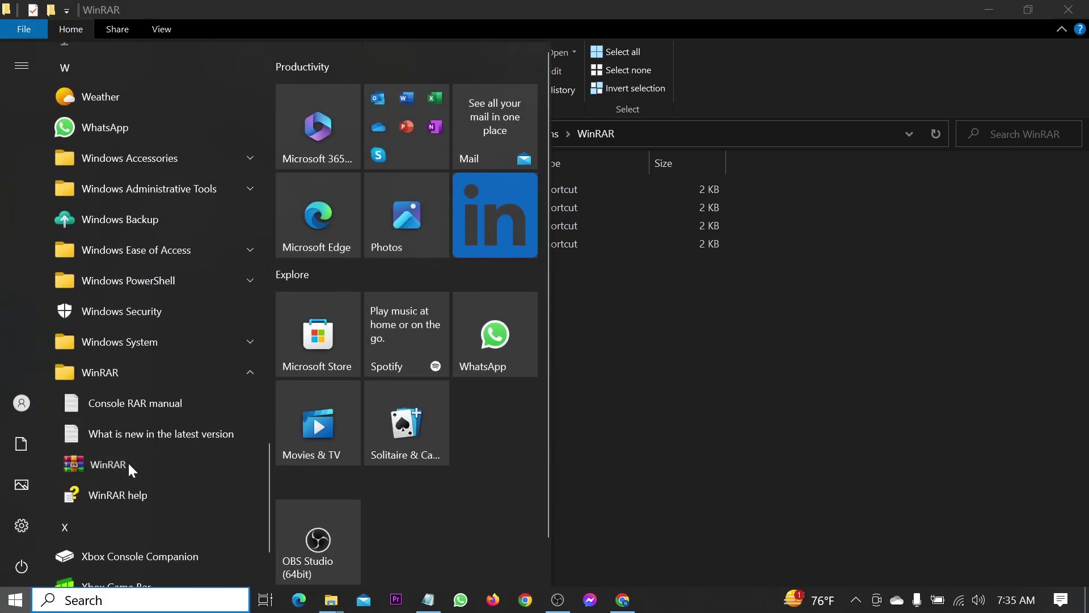
pyautogui.click(128, 465)
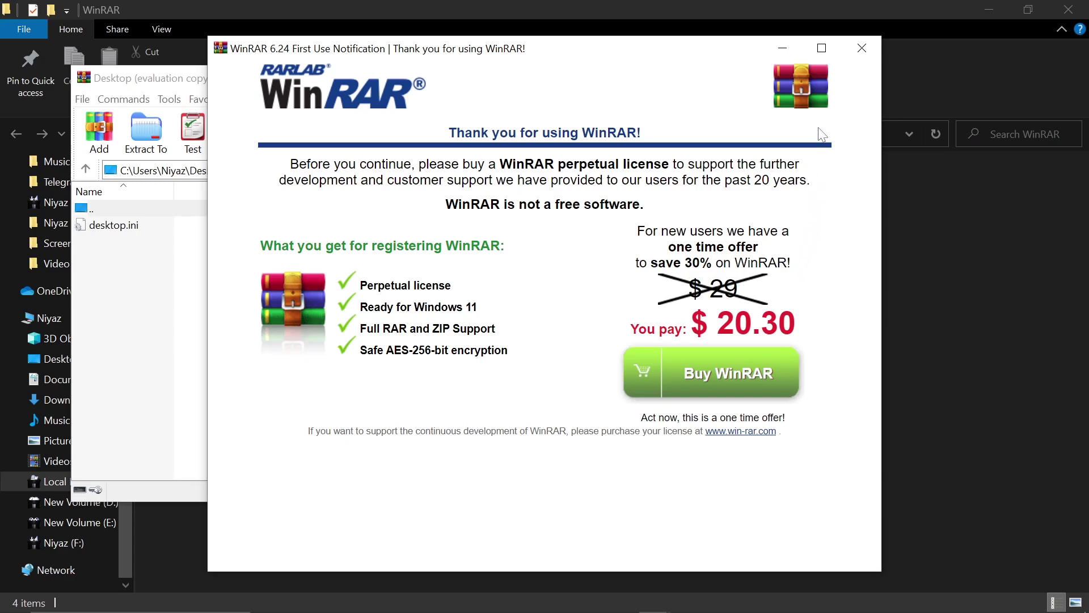
pyautogui.click(860, 49)
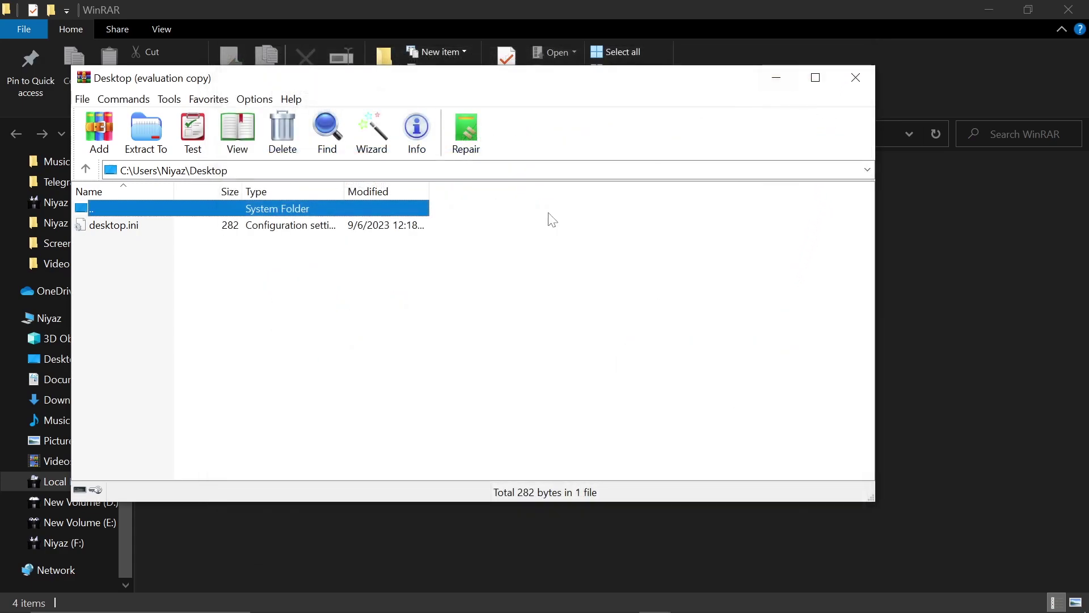
# View the About WinRAR information to check the version and licence status, and close it
pyautogui.click(426, 136)
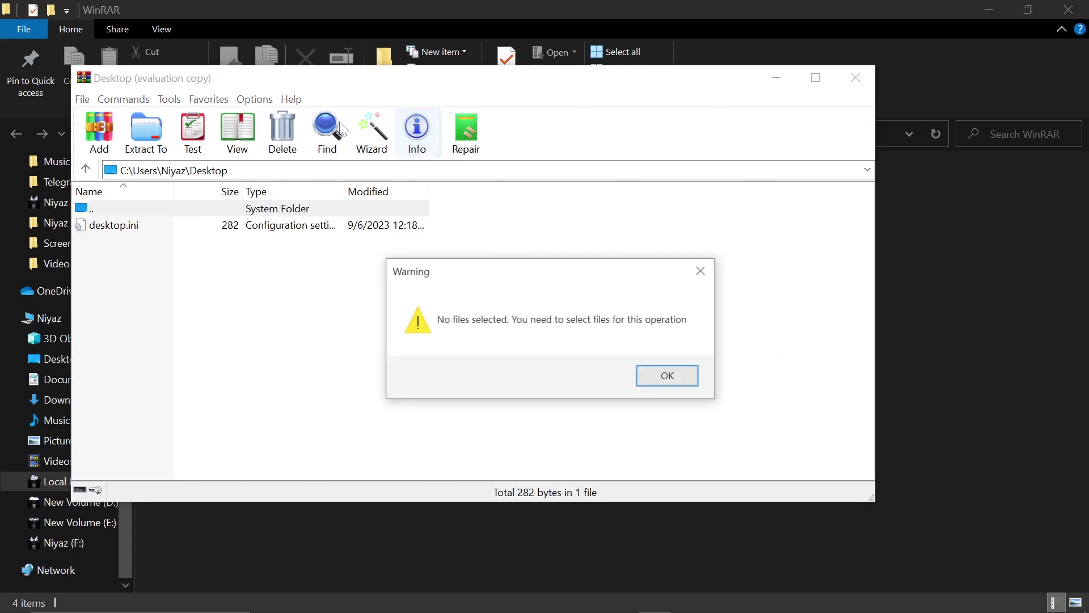
pyautogui.click(701, 268)
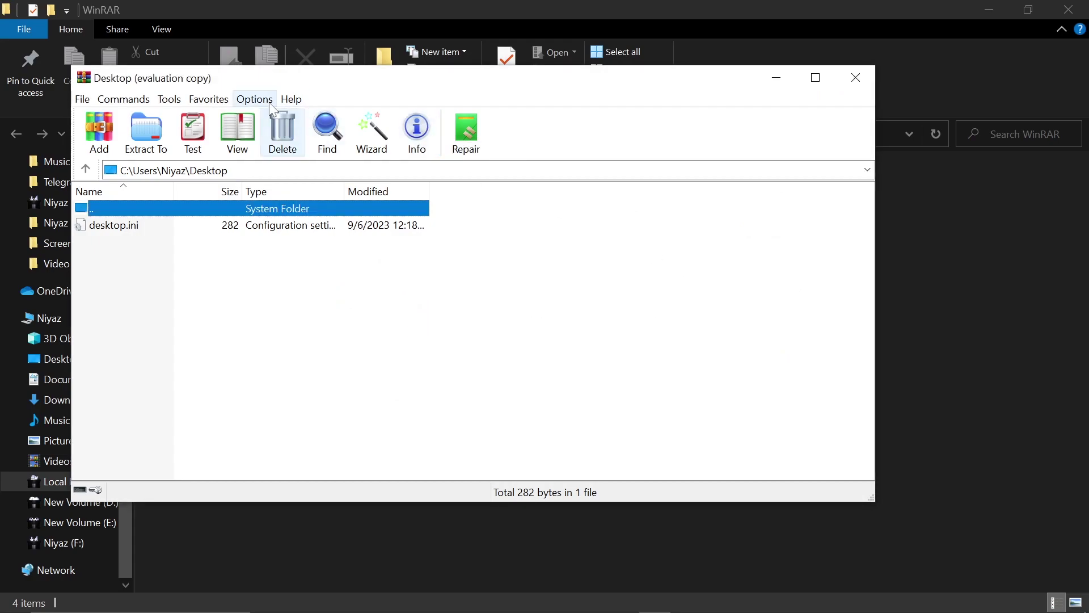
pyautogui.click(291, 99)
pyautogui.click(339, 161)
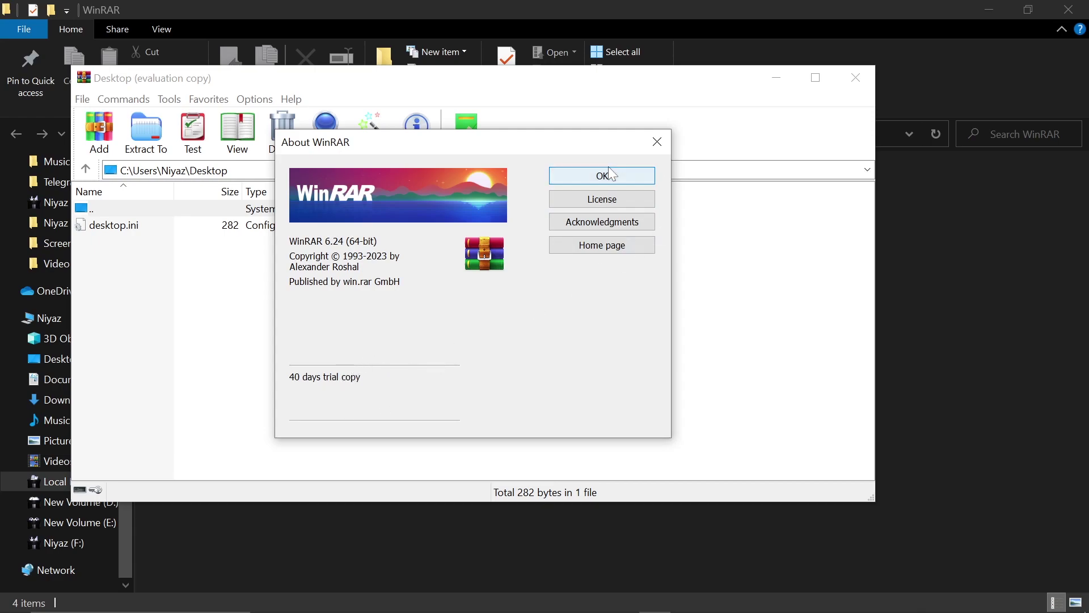
pyautogui.click(655, 142)
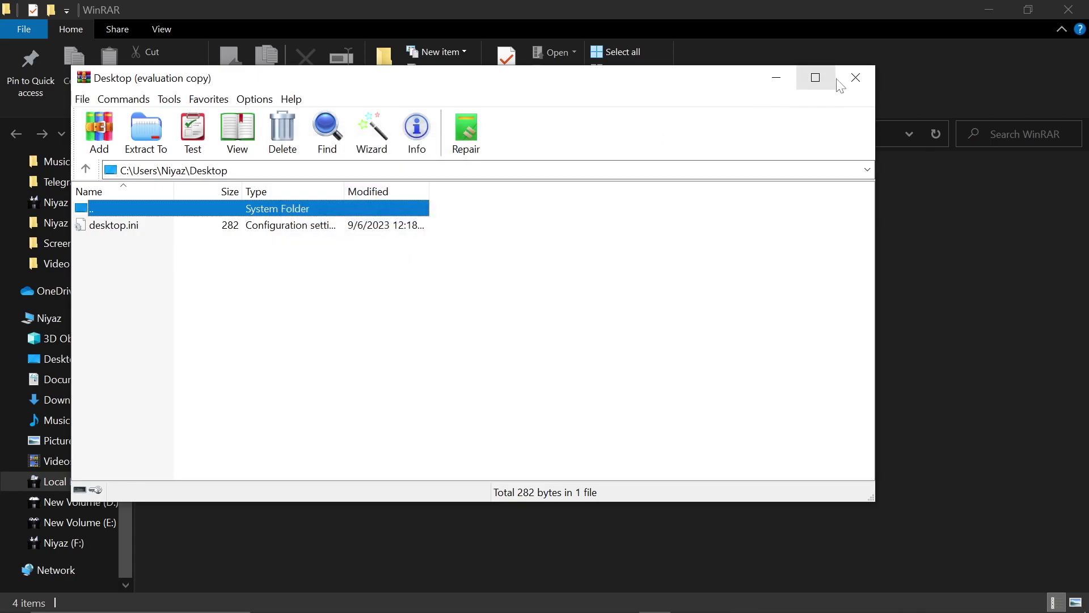
# Minimize WinRAR, switch to Chrome and search Google in a new tab for "winrar activation code"
pyautogui.click(775, 78)
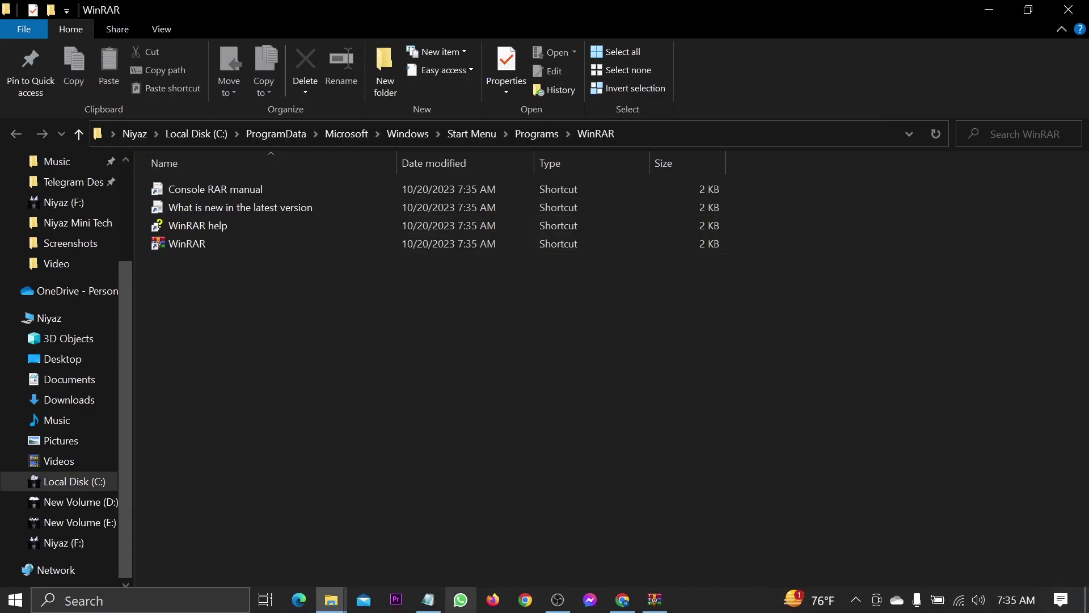
pyautogui.click(567, 524)
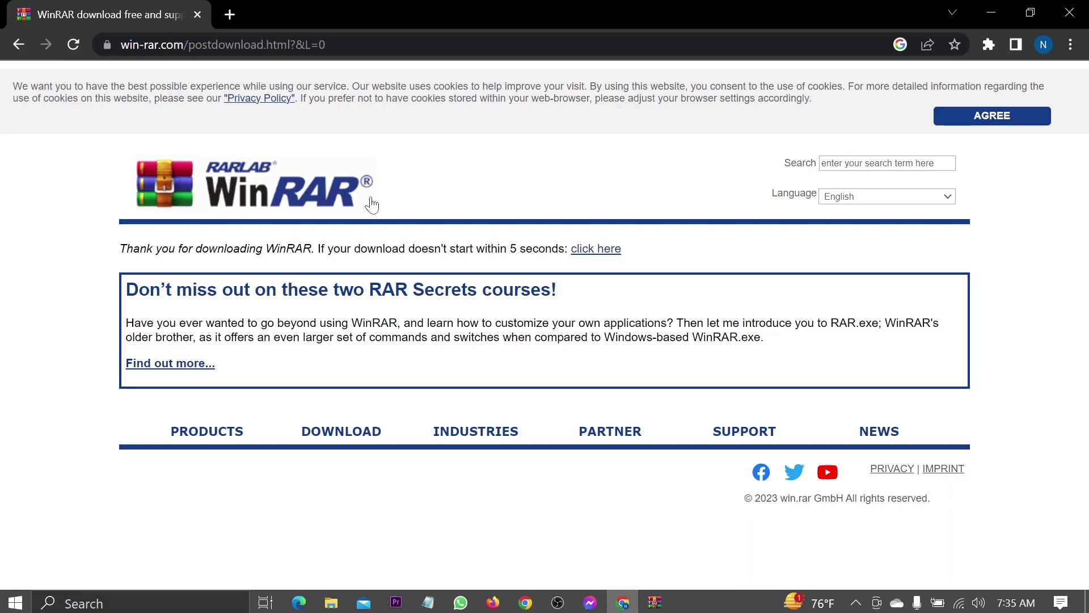
pyautogui.click(231, 14)
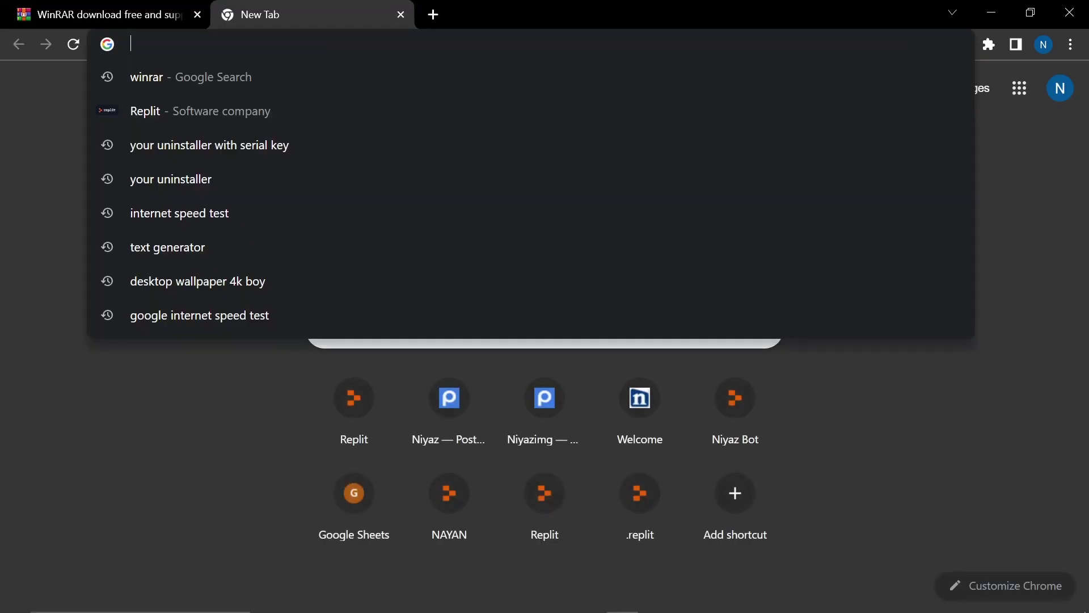
pyautogui.write('winta')
pyautogui.press('BackSpace')
pyautogui.press('BackSpace')
pyautogui.write('r')
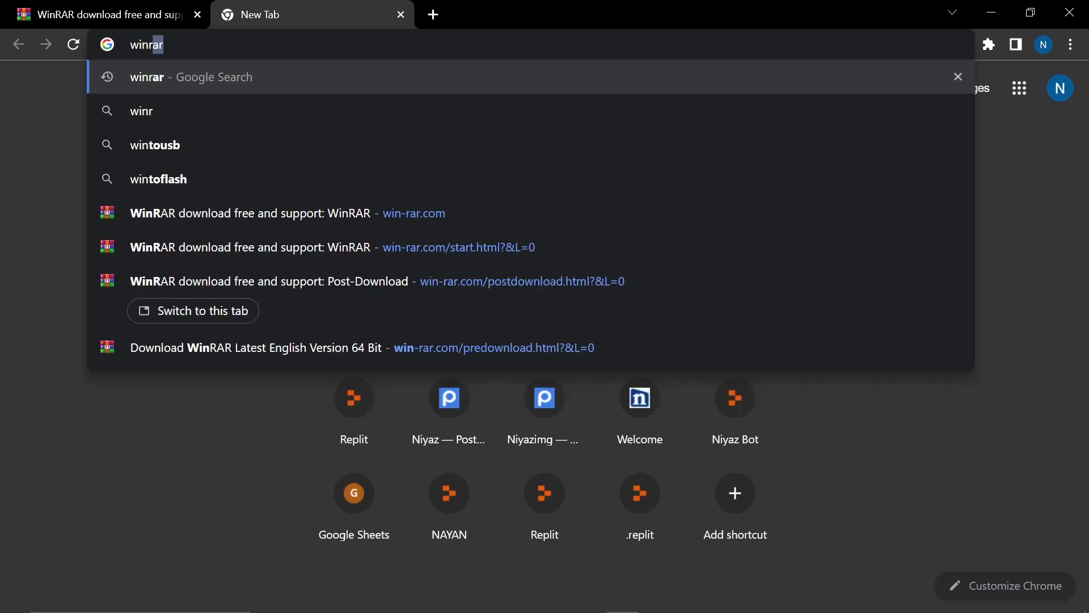
pyautogui.write('ar active')
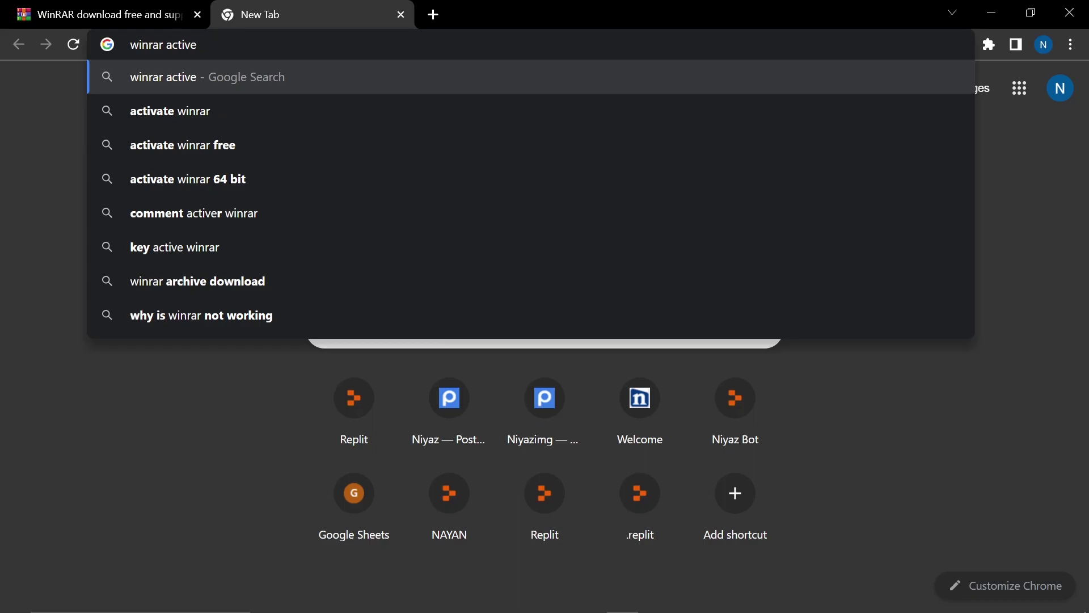
pyautogui.press('BackSpace')
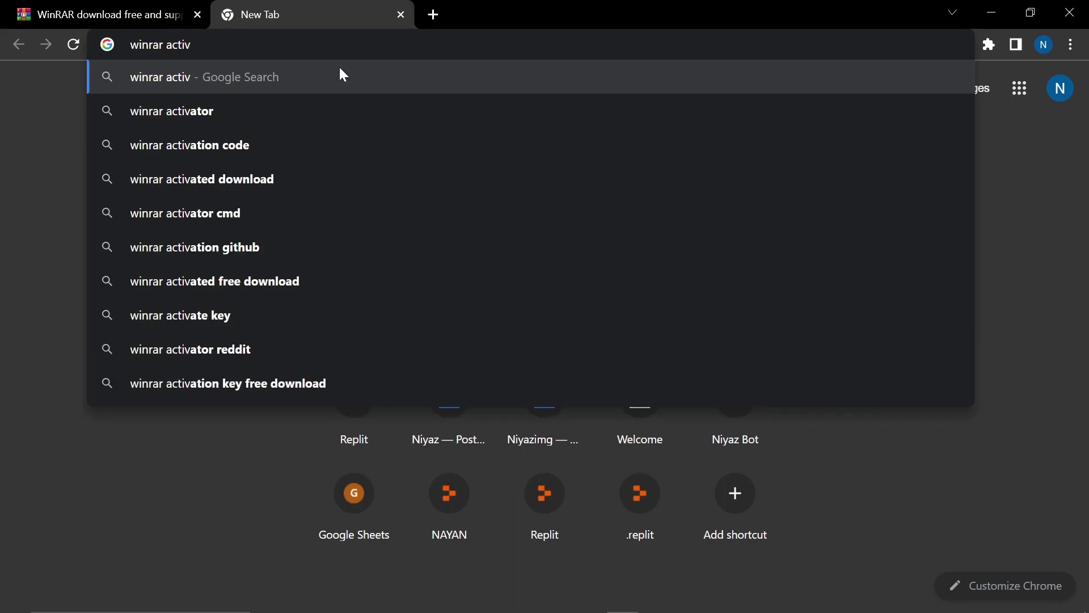
pyautogui.click(314, 146)
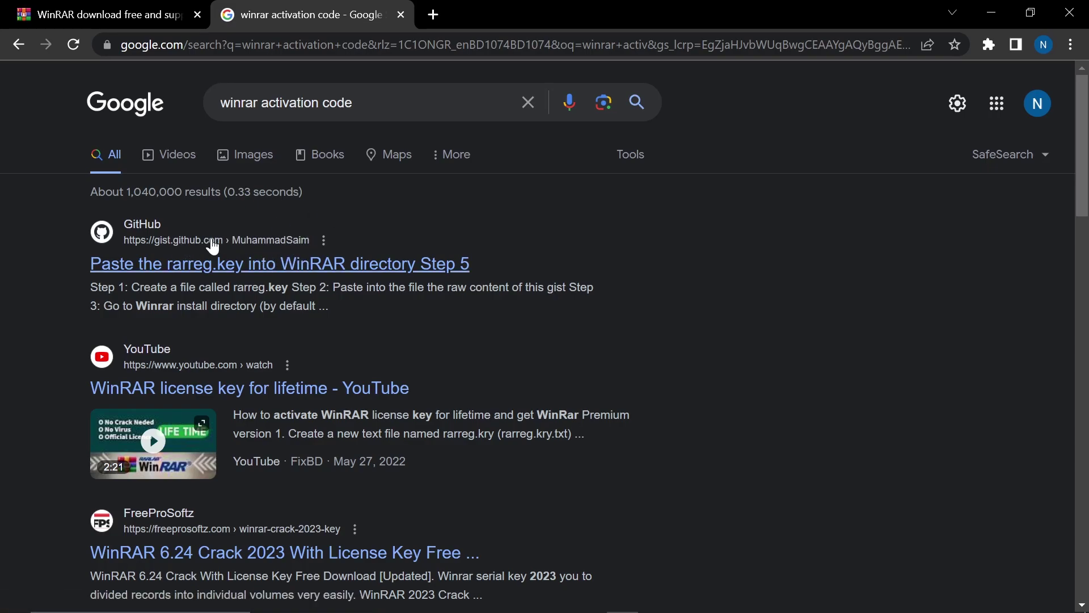
# Open the GitHub Gist result for rarreg.key, show its raw content and copy the whole registration text
pyautogui.click(243, 271)
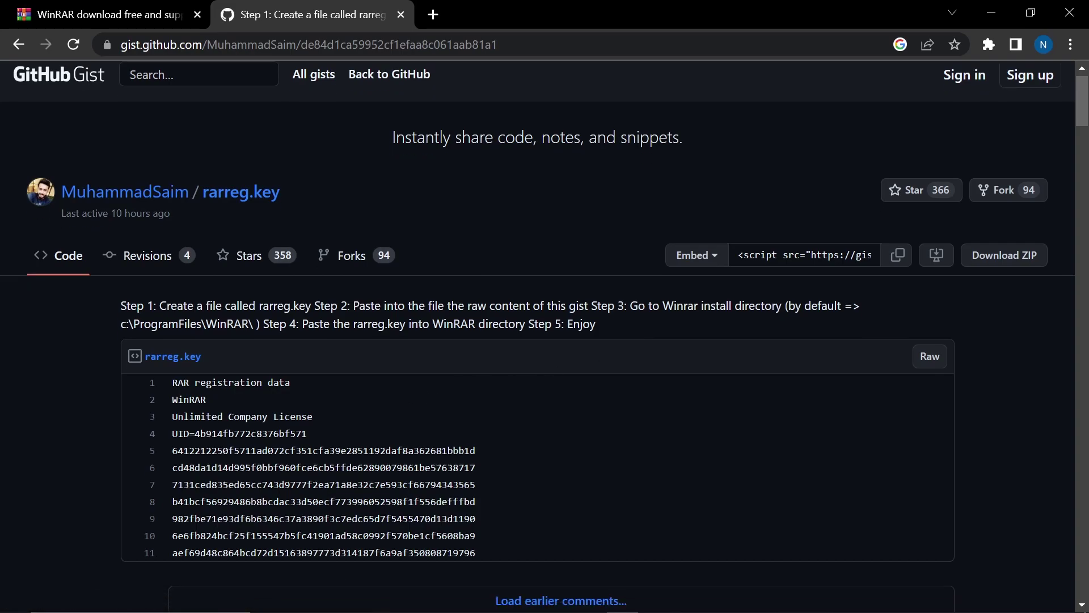
pyautogui.scroll(-2, 296, 357)
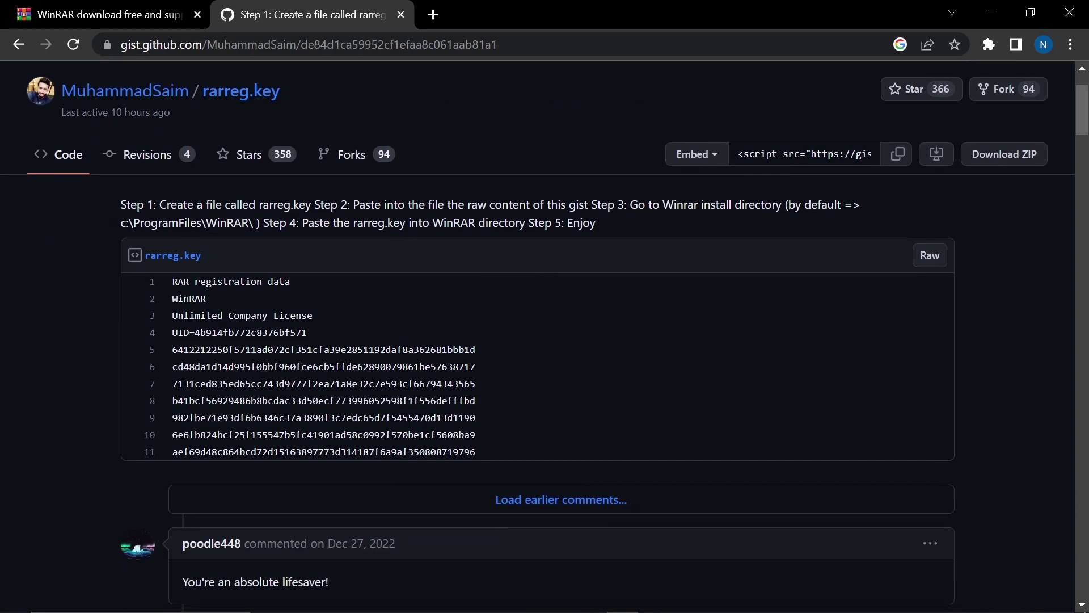
pyautogui.click(930, 260)
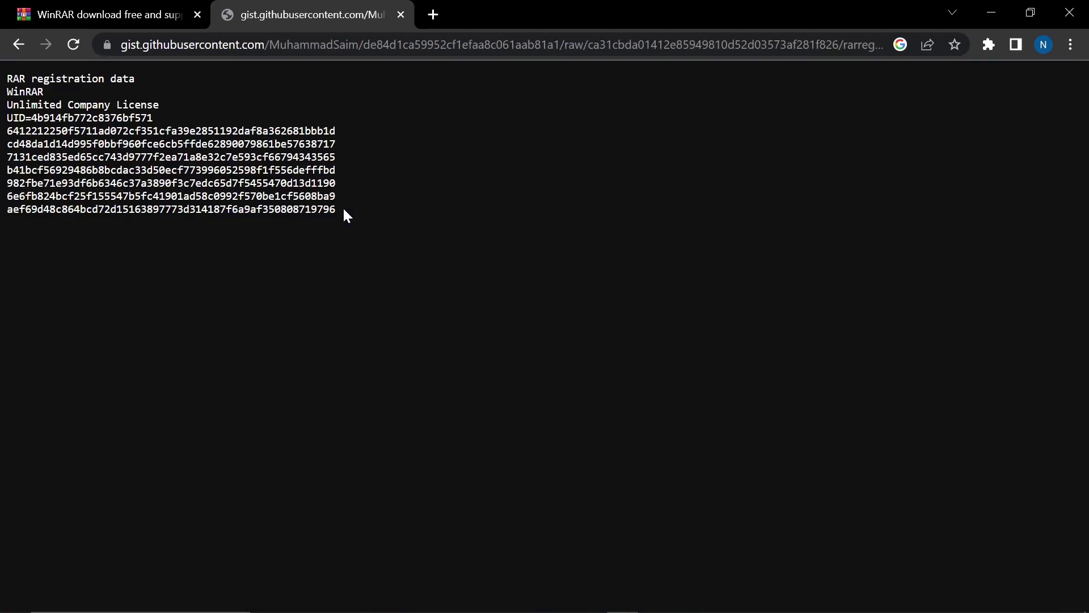
pyautogui.moveTo(333, 214); pyautogui.dragTo(4, 76)
pyautogui.hotkey('ctrl', 'c')
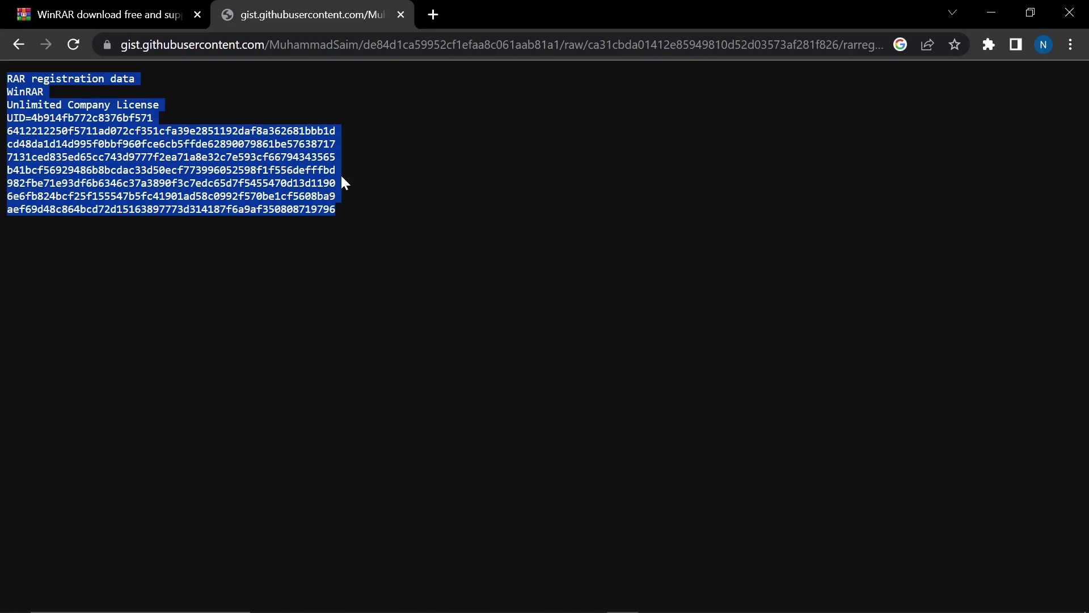
# Open a new Notepad document and paste the copied licence key data into it
pyautogui.moveTo(492, 612)
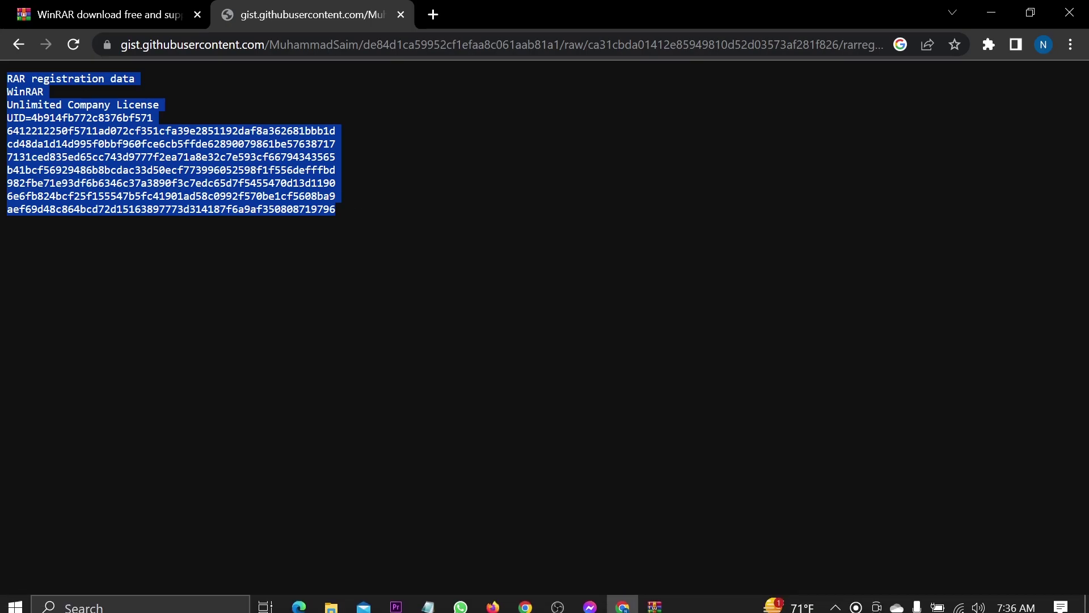
pyautogui.rightClick(429, 605)
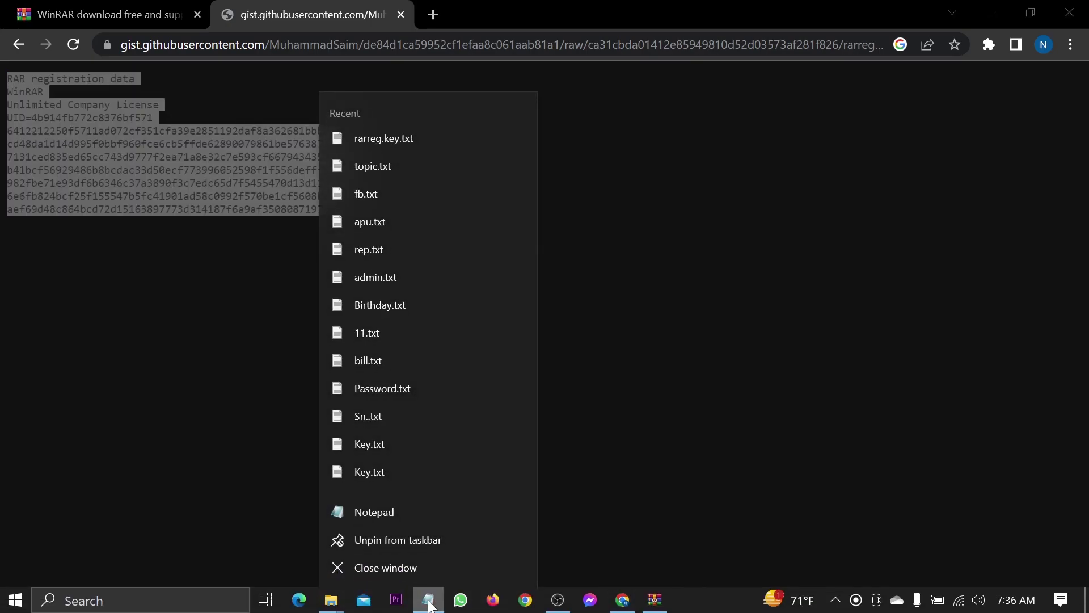
pyautogui.click(403, 510)
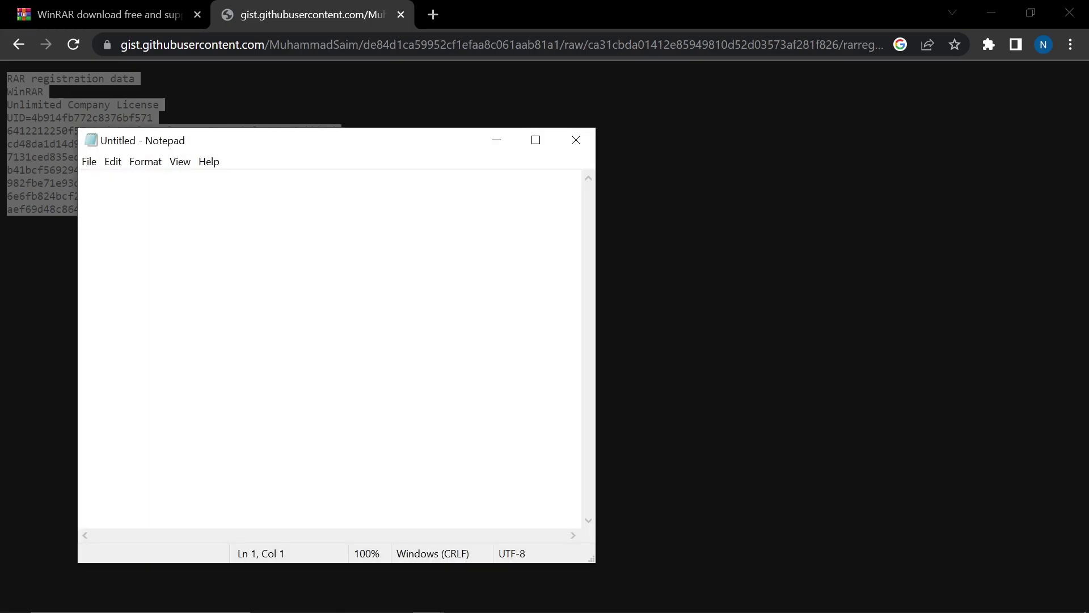
pyautogui.hotkey('ctrl', 'v')
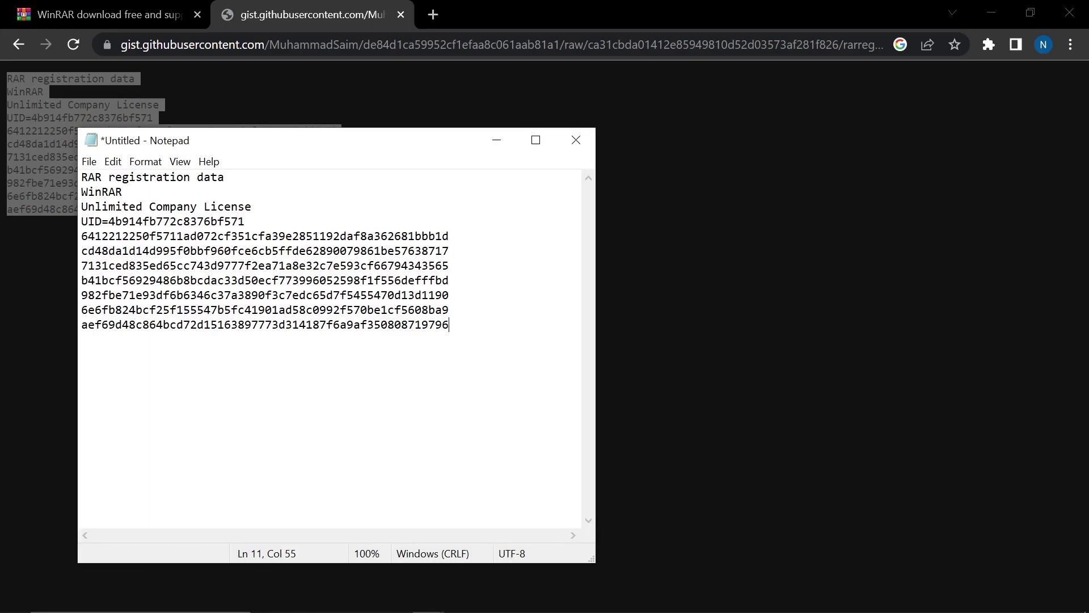
# Save the Notepad document in the Documents folder as a text document named rarreg
pyautogui.click(89, 162)
pyautogui.click(120, 233)
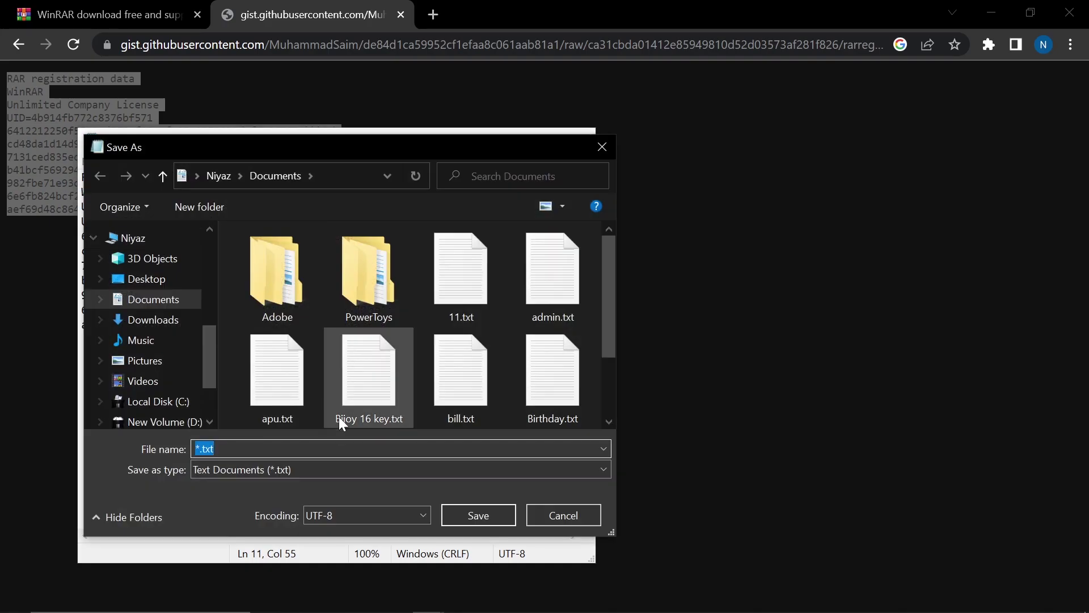
pyautogui.write('re')
pyautogui.press('BackSpace')
pyautogui.write('arreg')
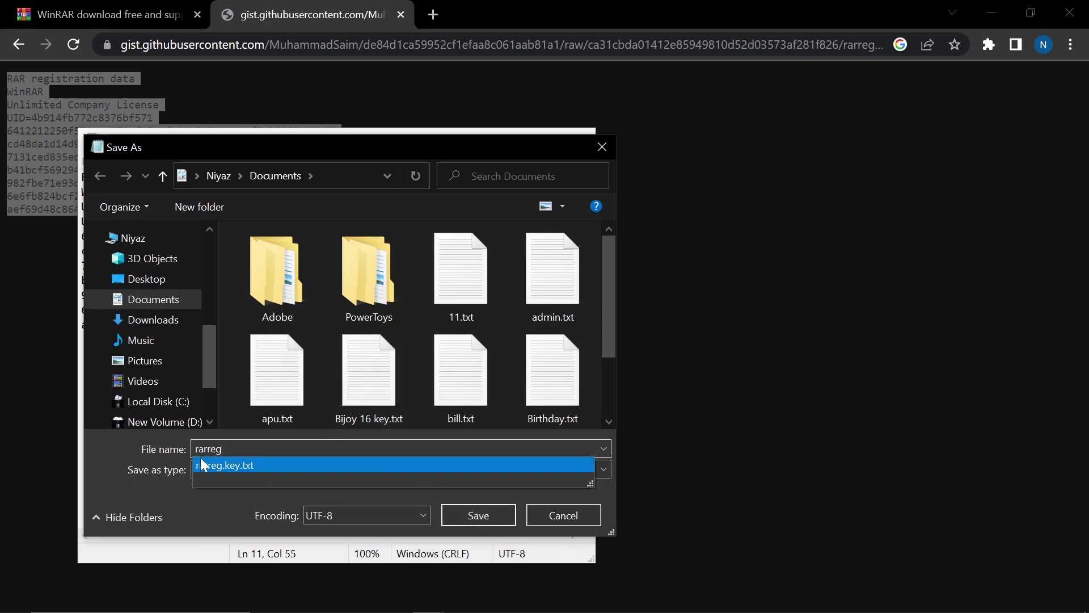
pyautogui.click(118, 461)
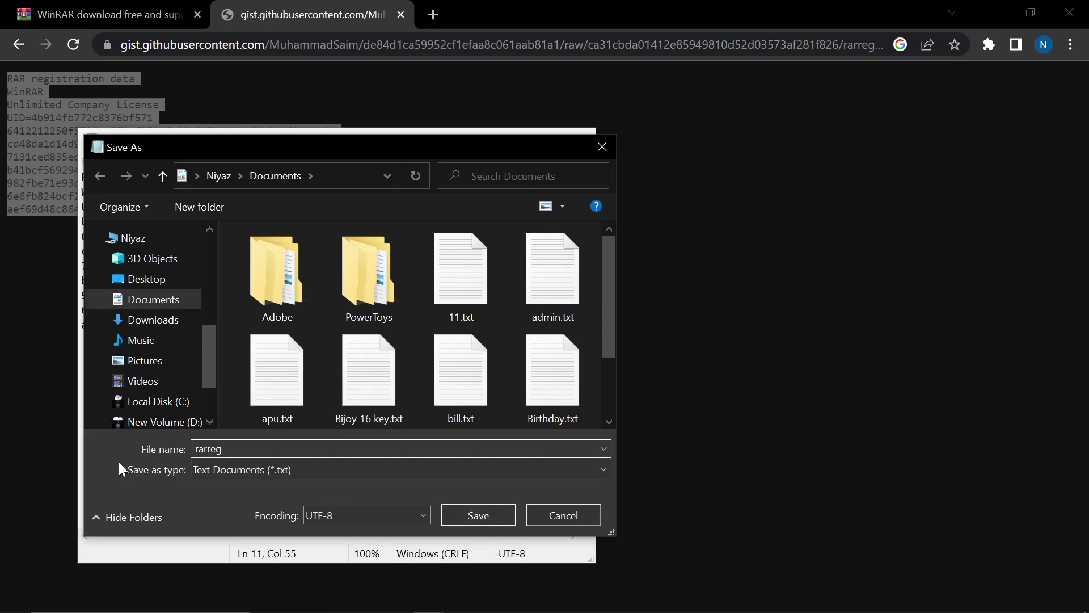
pyautogui.click(492, 519)
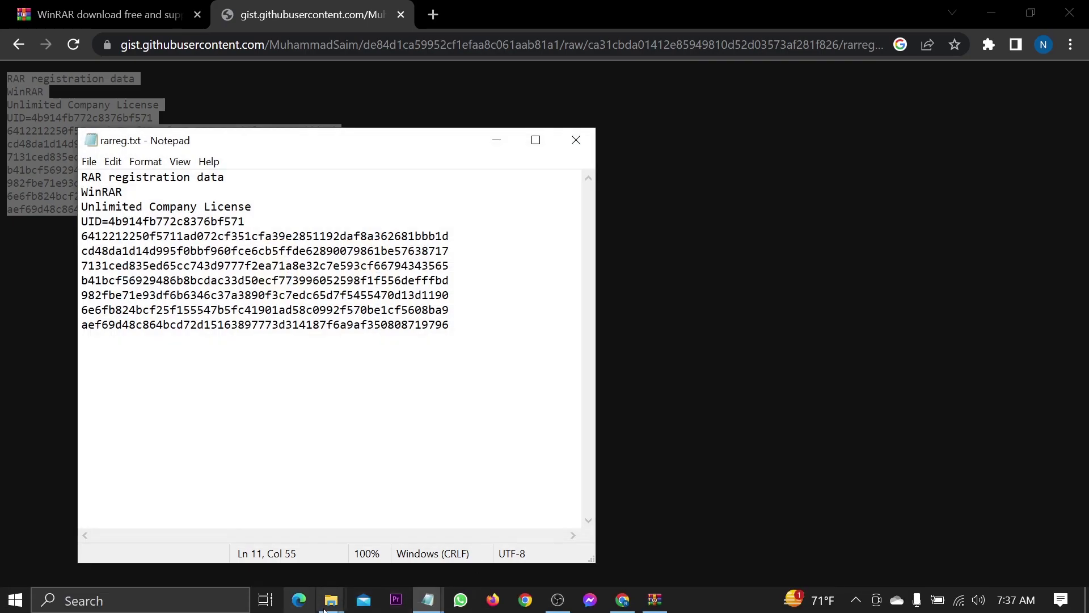
# Switch to the File Explorer window, open the Documents folder and copy the file rarreg.txt
pyautogui.click(332, 599)
pyautogui.click(257, 540)
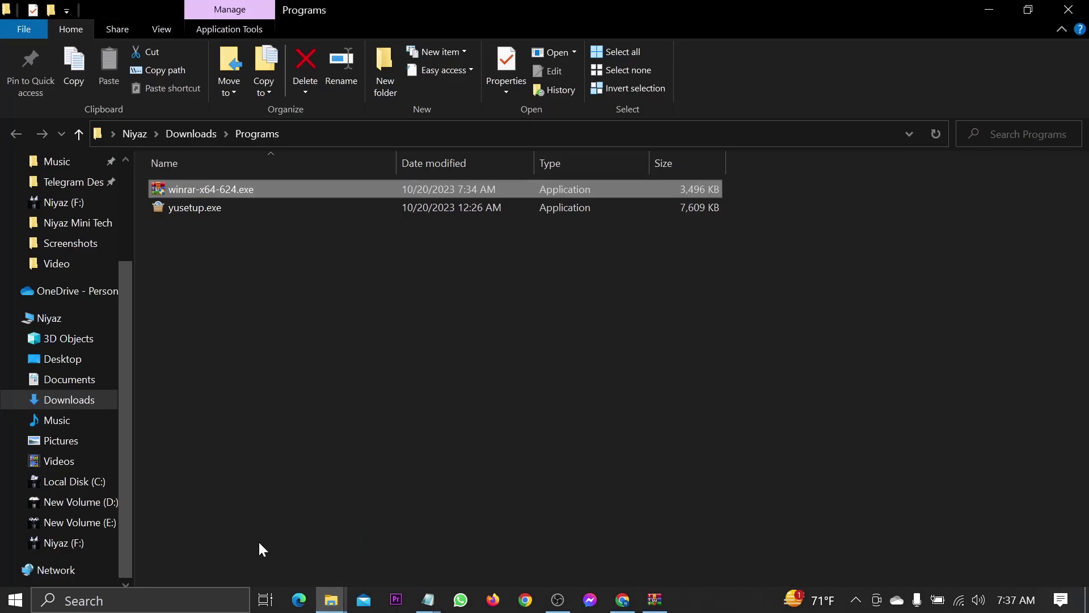
pyautogui.click(75, 384)
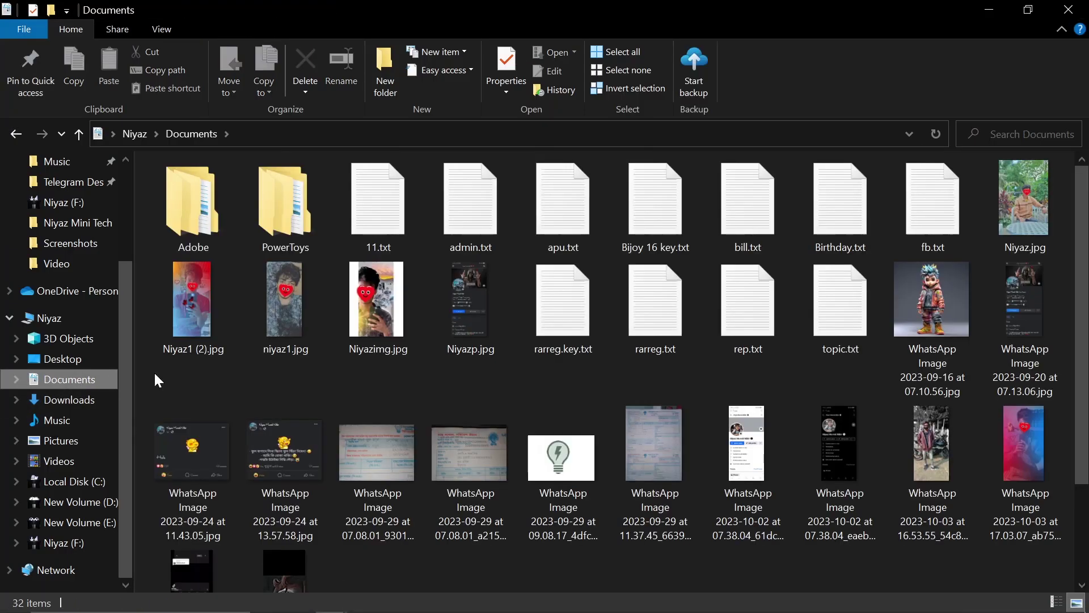
pyautogui.scroll(-2, 624, 443)
pyautogui.scroll(-1, 630, 462)
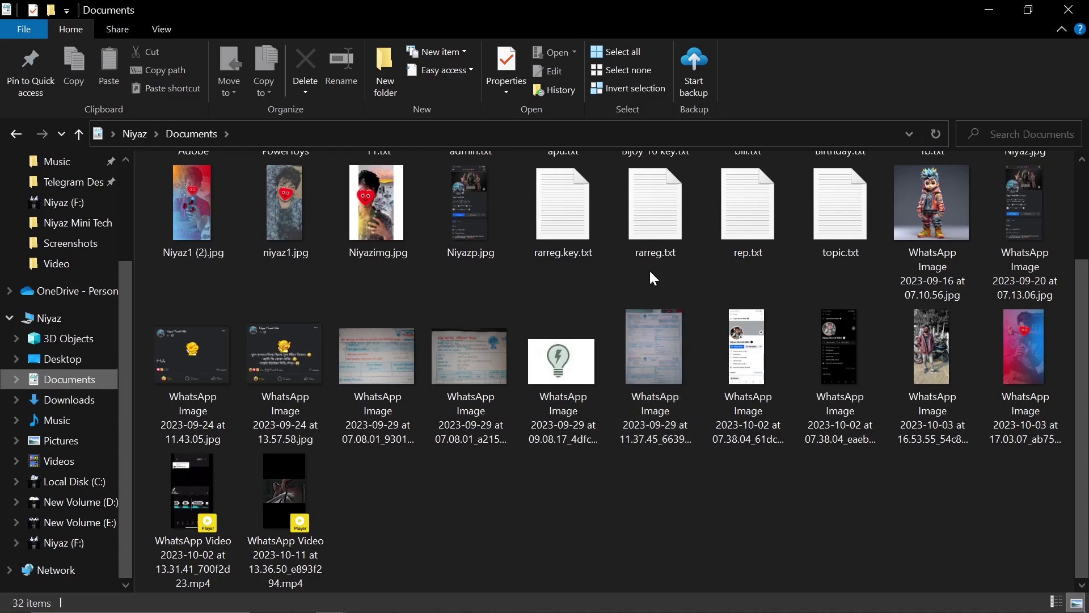
pyautogui.rightClick(652, 235)
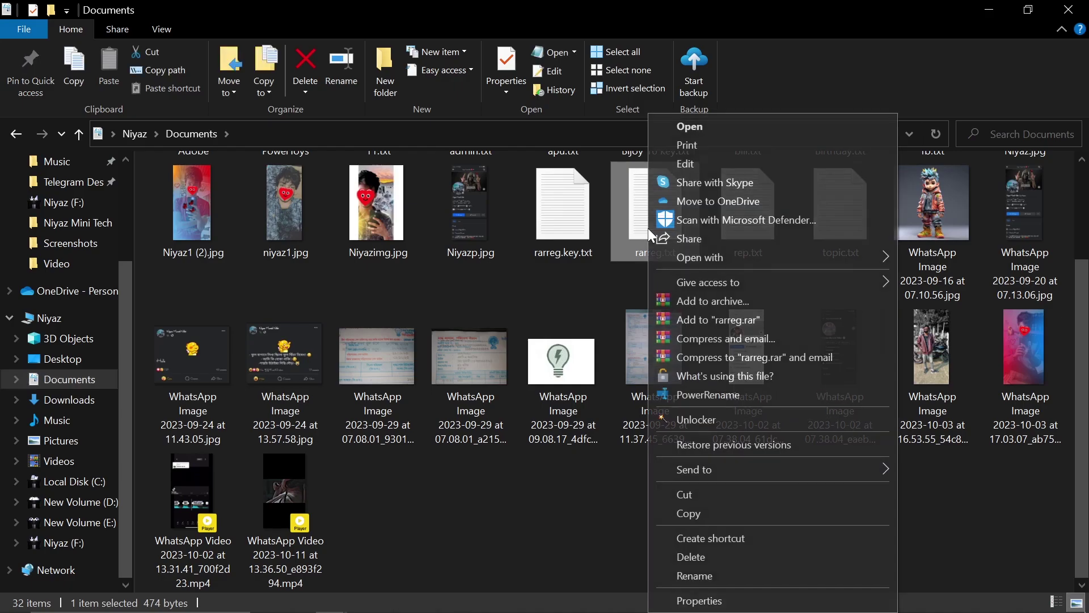
pyautogui.click(692, 513)
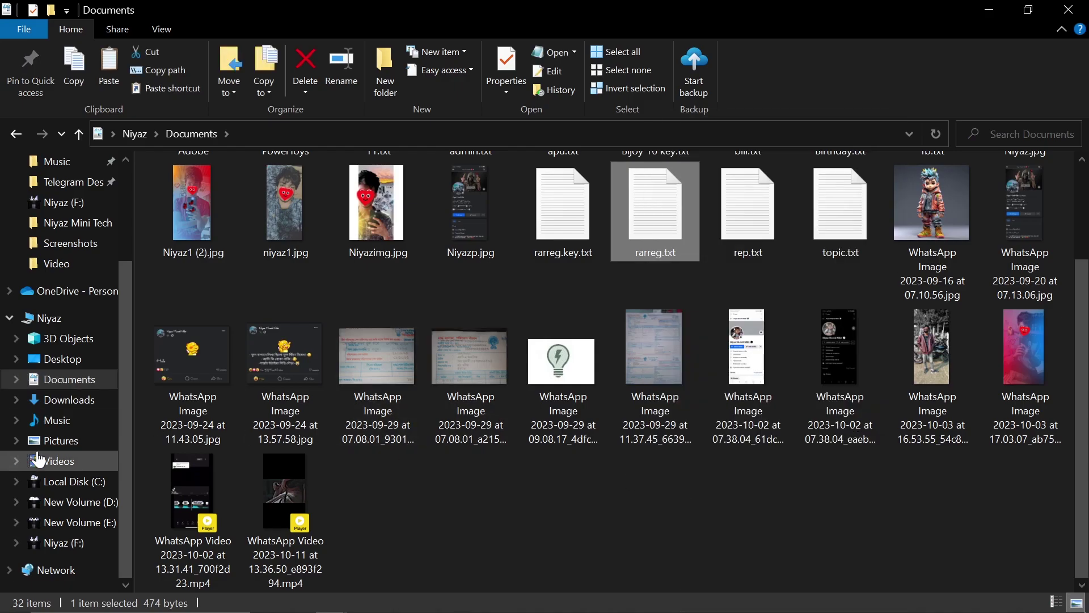
# Paste rarreg.txt into C:\Program Files\WinRAR, granting the administrator permission for the copy
pyautogui.click(55, 490)
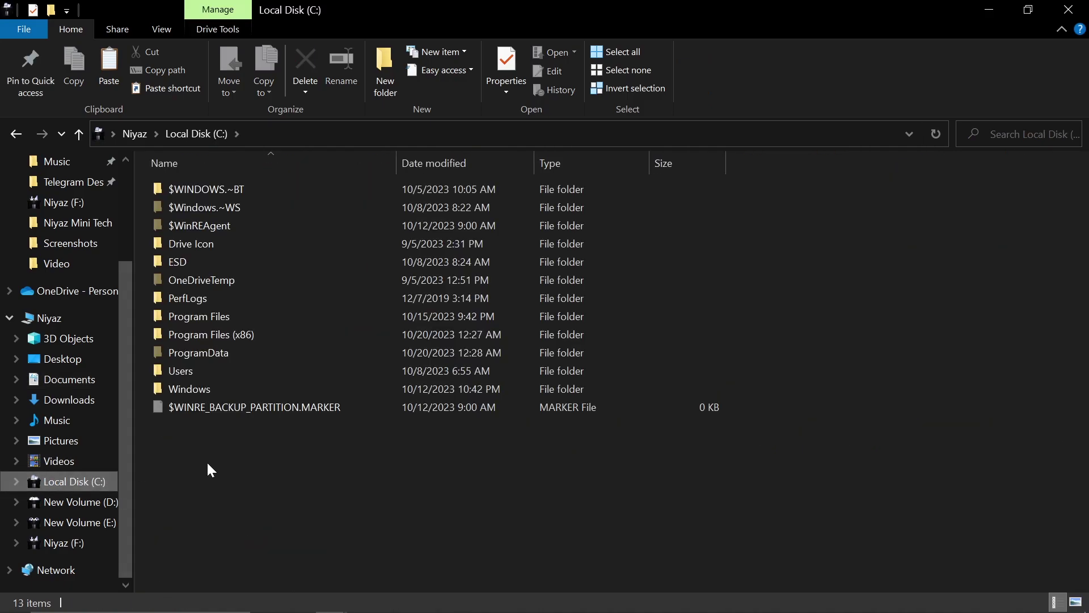
pyautogui.doubleClick(228, 318)
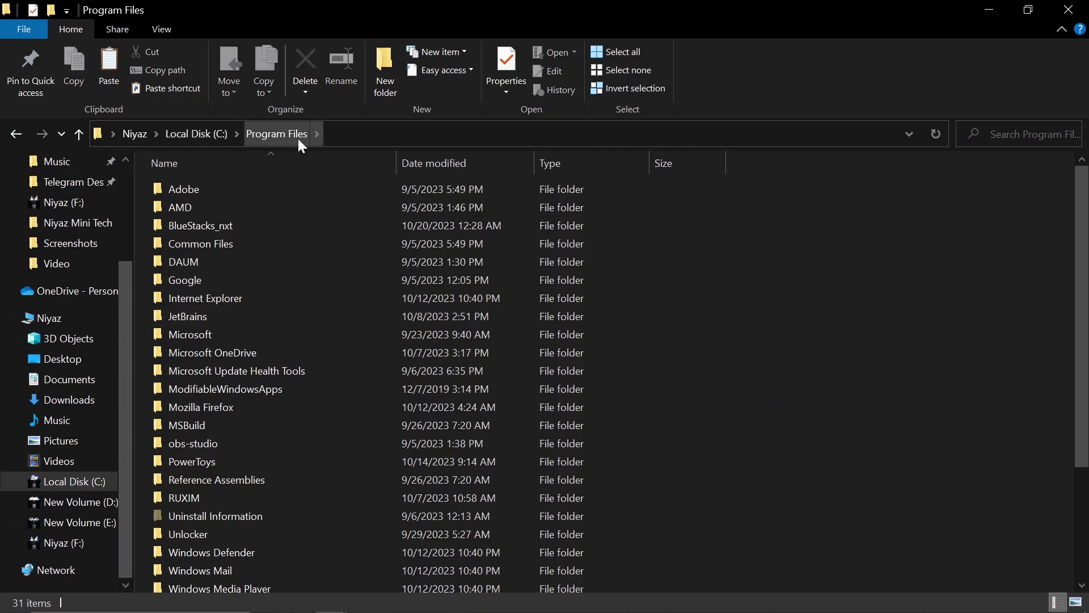
pyautogui.scroll(-3, 244, 340)
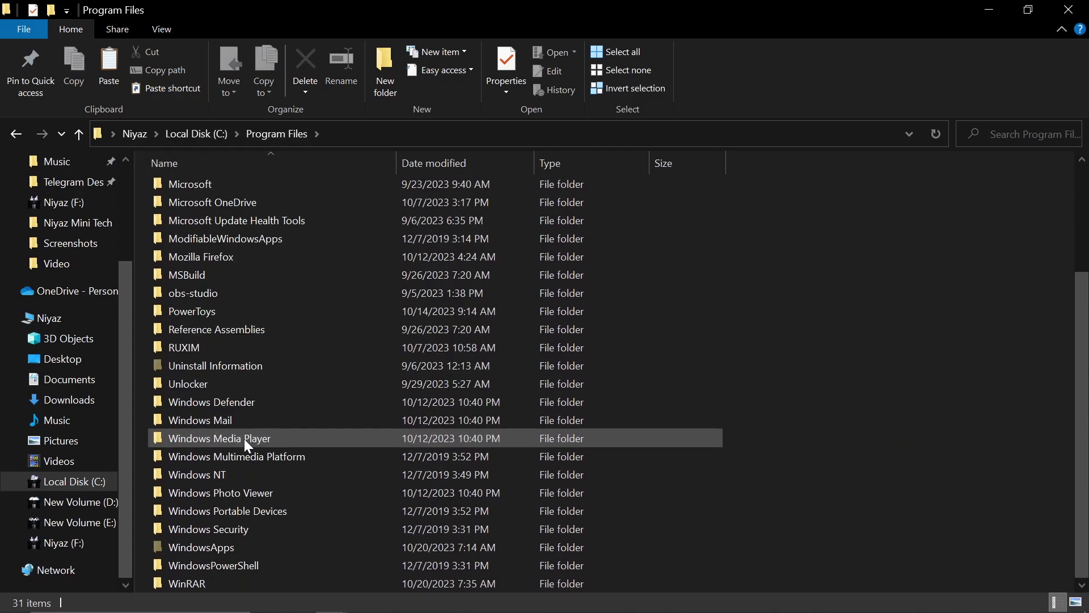
pyautogui.doubleClick(193, 590)
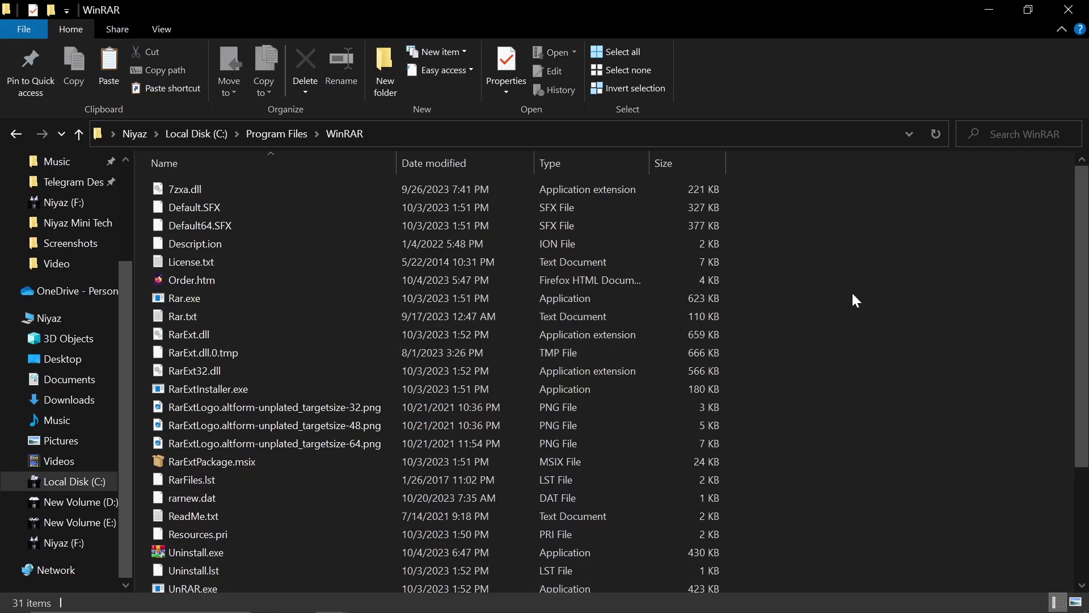
pyautogui.hotkey('ctrl', 'v')
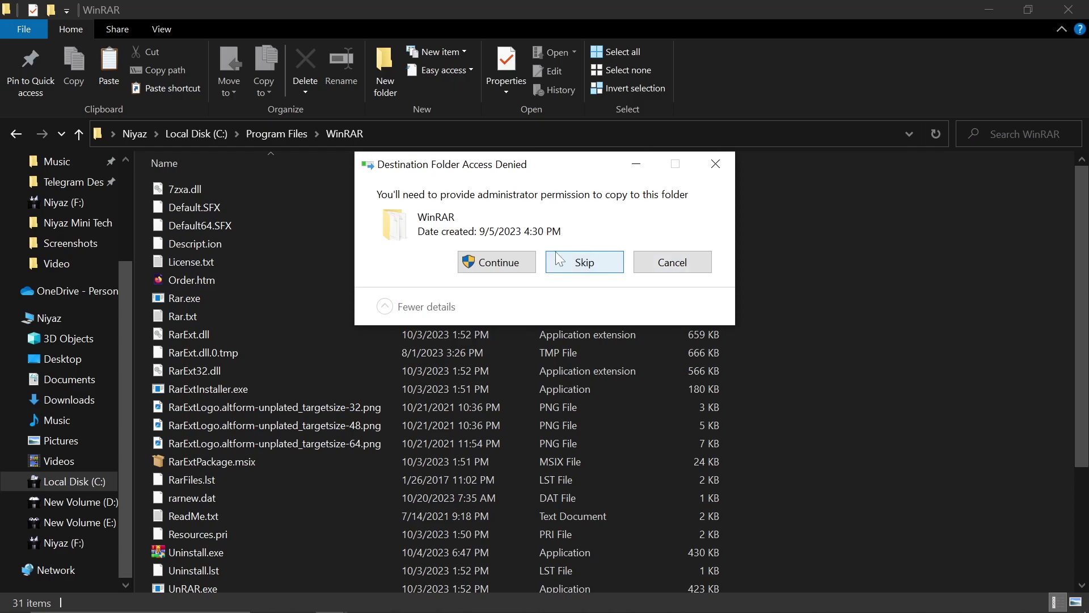
pyautogui.click(510, 263)
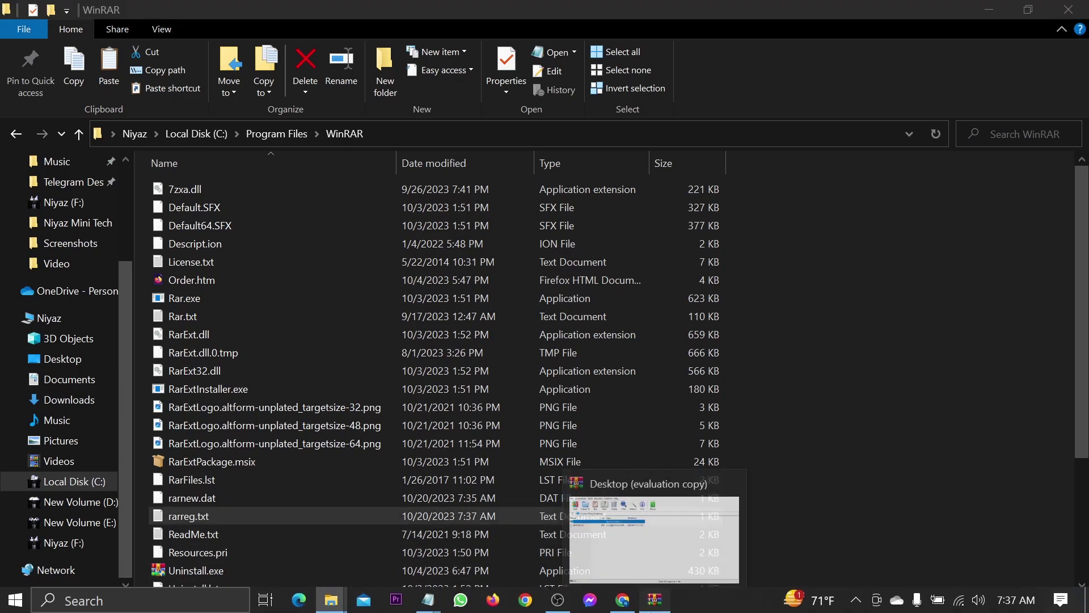
# Restart WinRAR by closing its open window and launching it again from the installed programs list
pyautogui.click(654, 603)
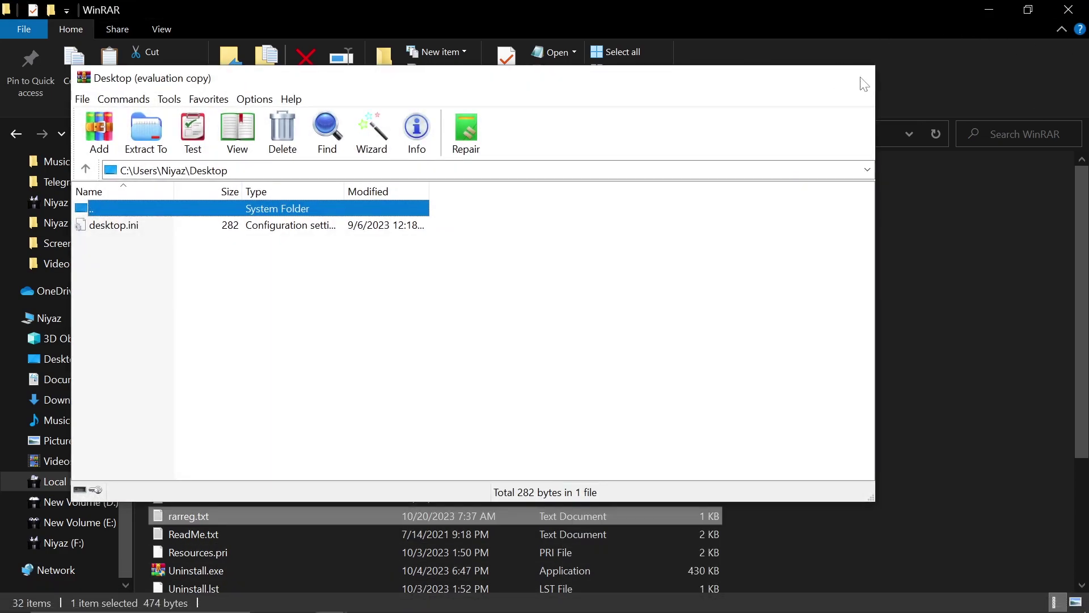
pyautogui.click(855, 78)
pyautogui.click(16, 600)
pyautogui.scroll(-15, 188, 456)
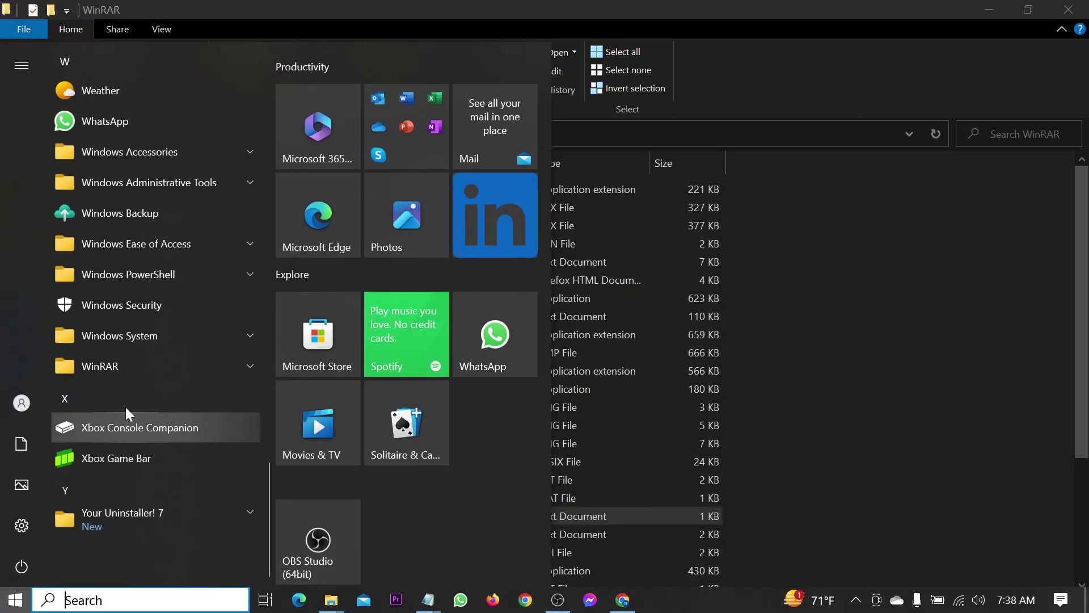
pyautogui.click(126, 374)
pyautogui.click(131, 466)
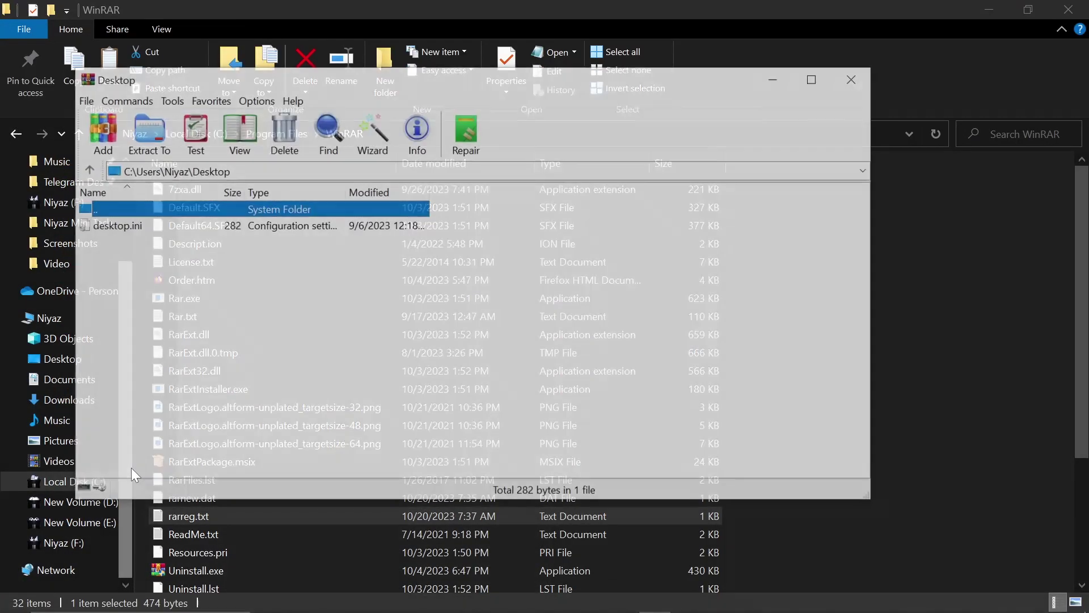
# View the About WinRAR information to check the registration status, and close it
pyautogui.click(292, 99)
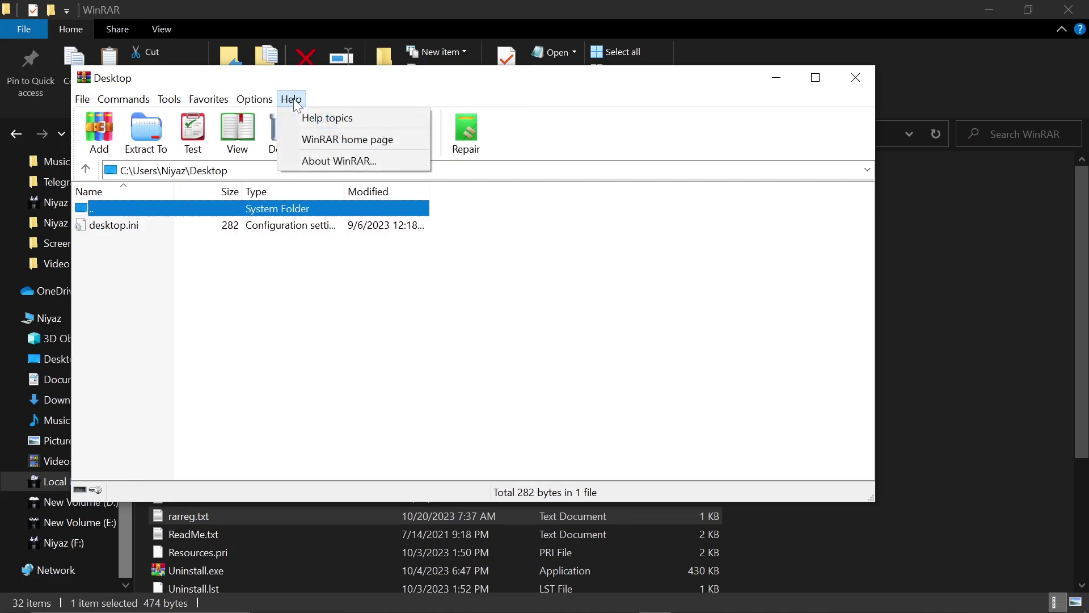
pyautogui.click(333, 161)
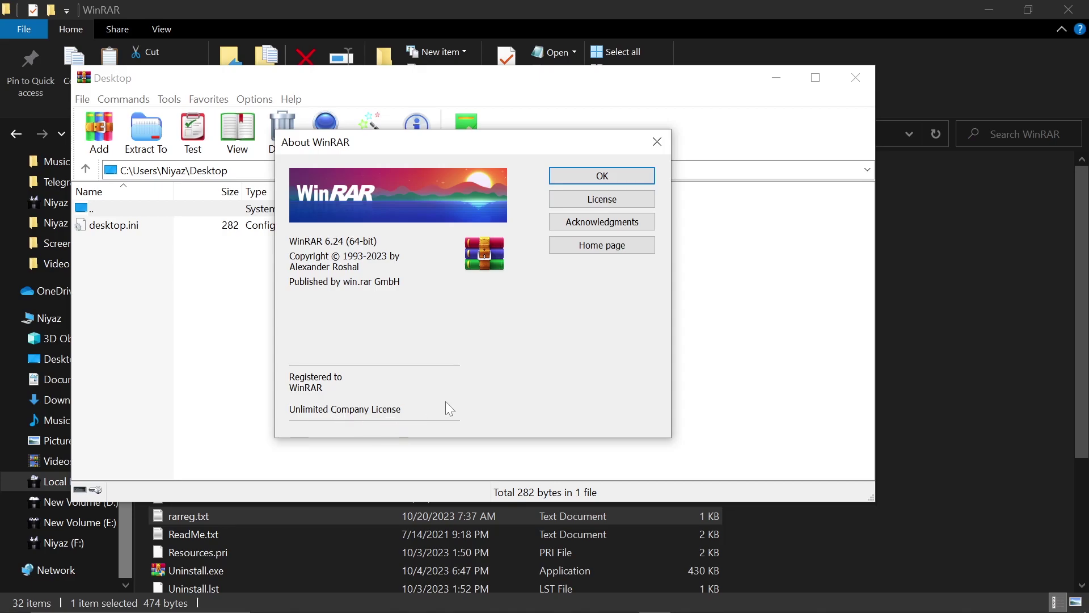
pyautogui.click(610, 176)
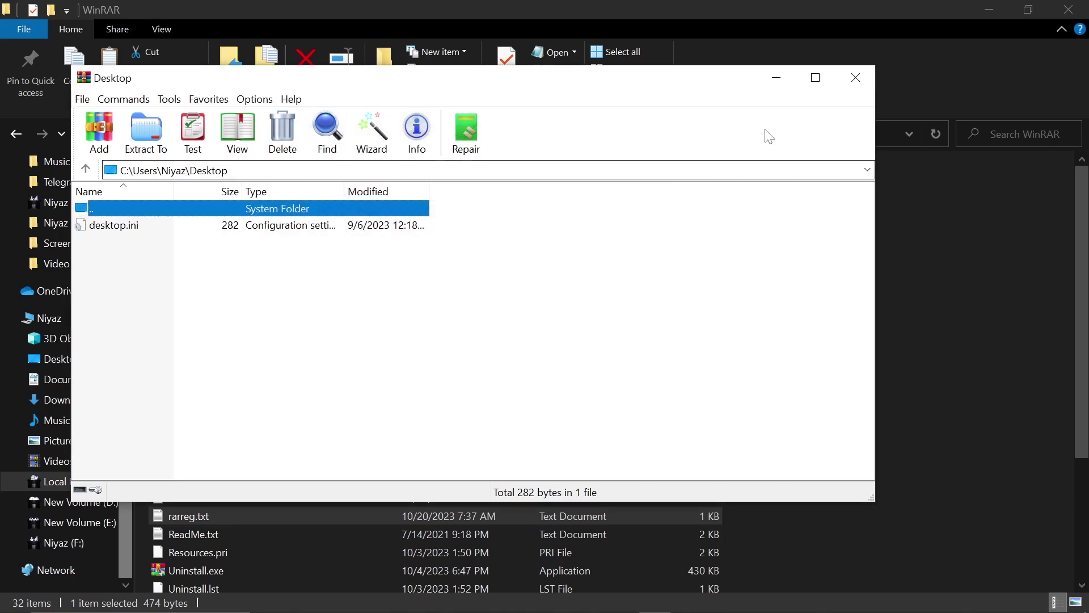
# Close WinRAR and the remaining File Explorer, Notepad and Chrome windows to return to the desktop
pyautogui.click(849, 83)
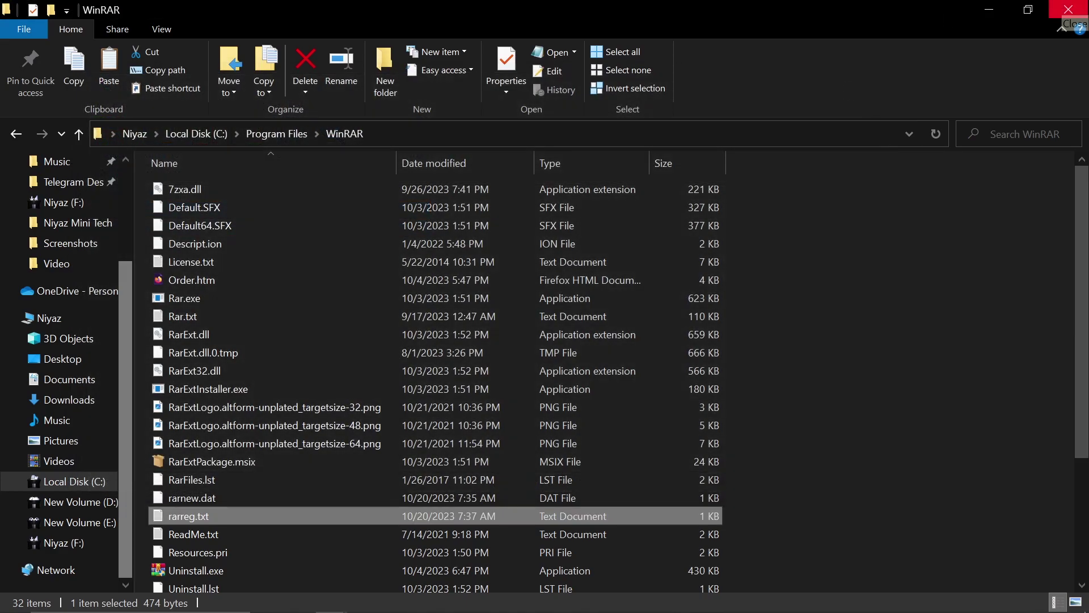
pyautogui.click(1068, 9)
pyautogui.click(577, 139)
pyautogui.click(1062, 7)
pyautogui.click(1062, 7)
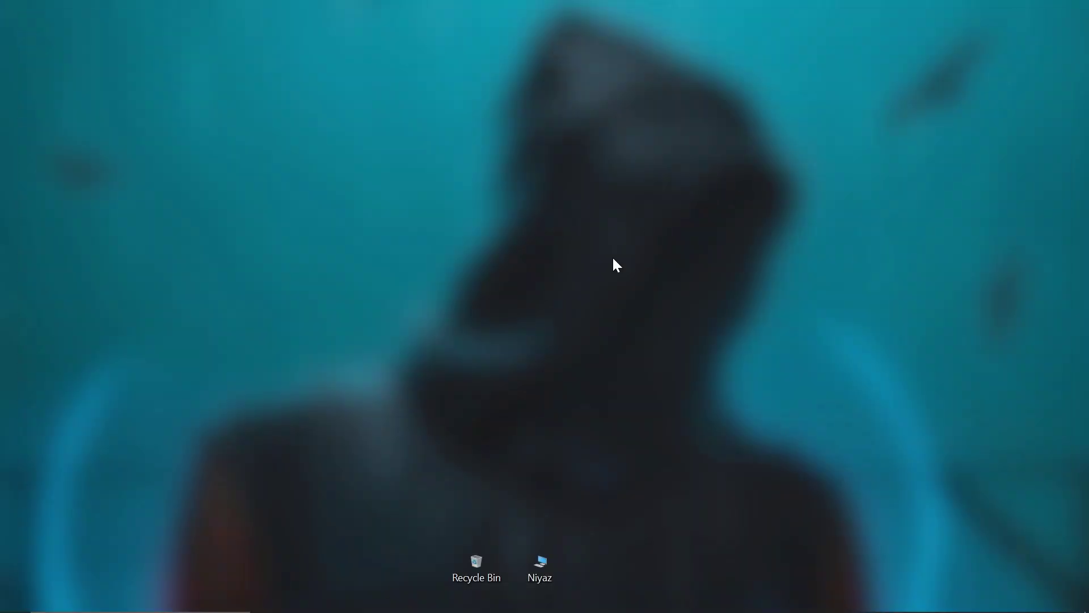